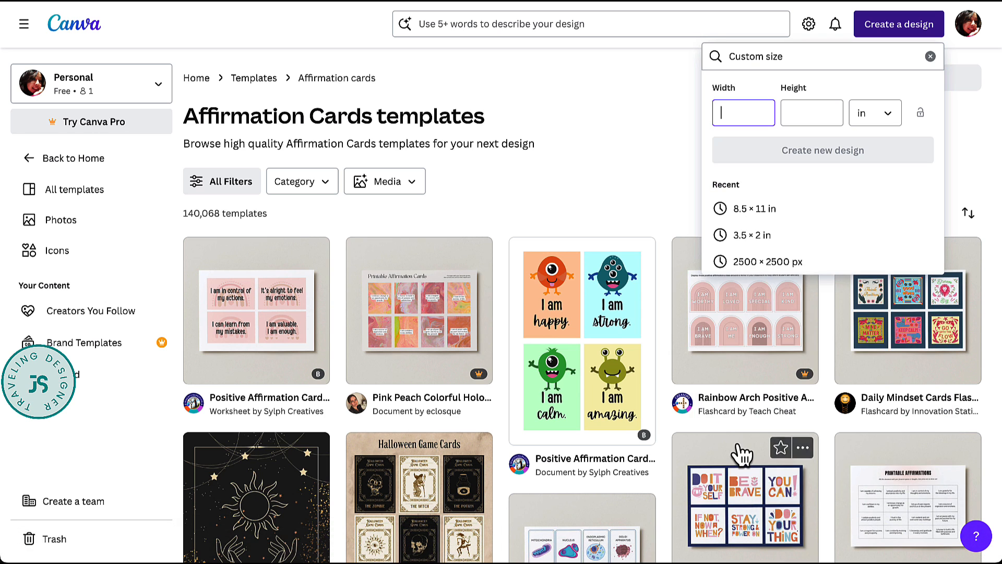
# - Dismiss the custom size form and search the templates for affirmation cards
pyautogui.click(597, 190)
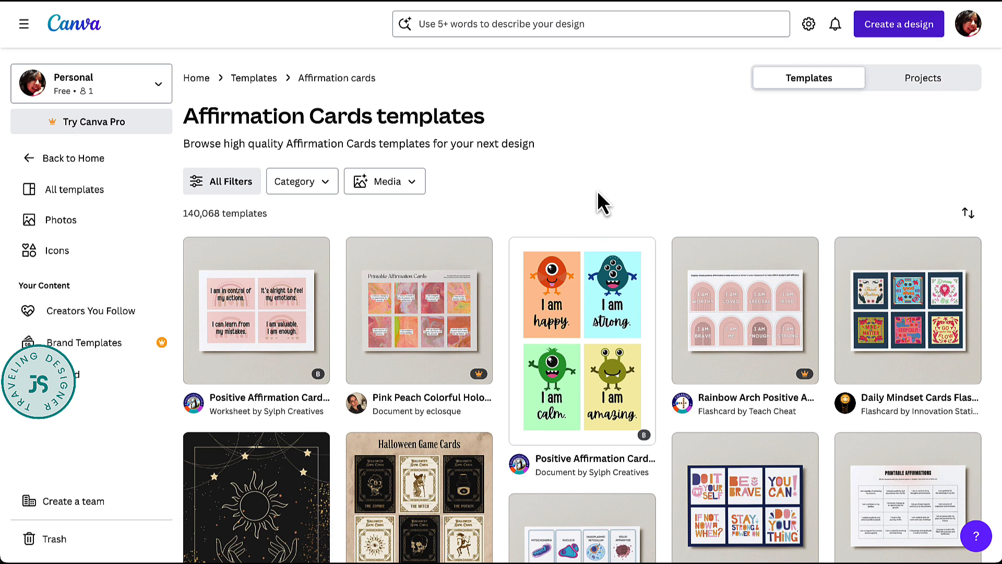
pyautogui.click(531, 26)
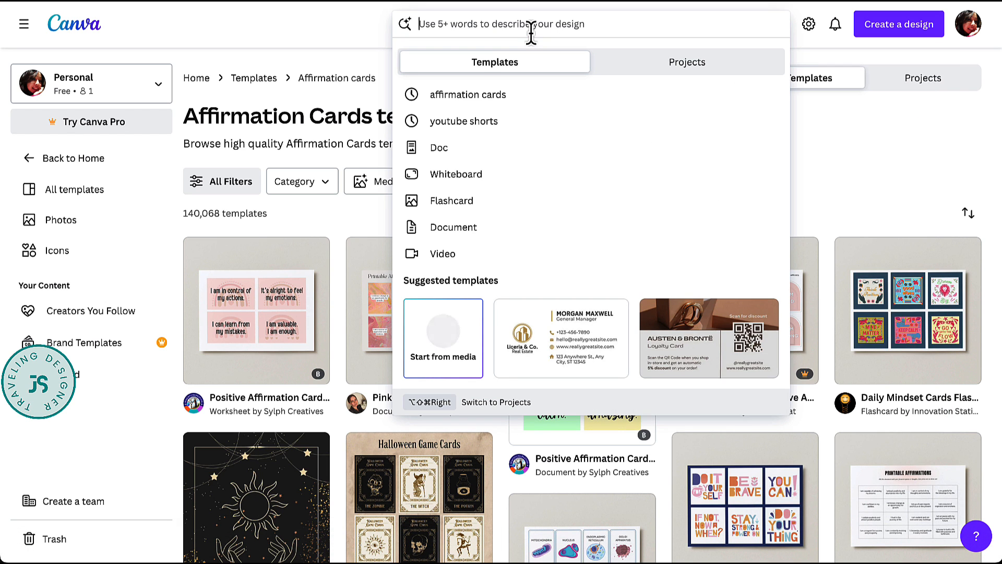
pyautogui.click(482, 97)
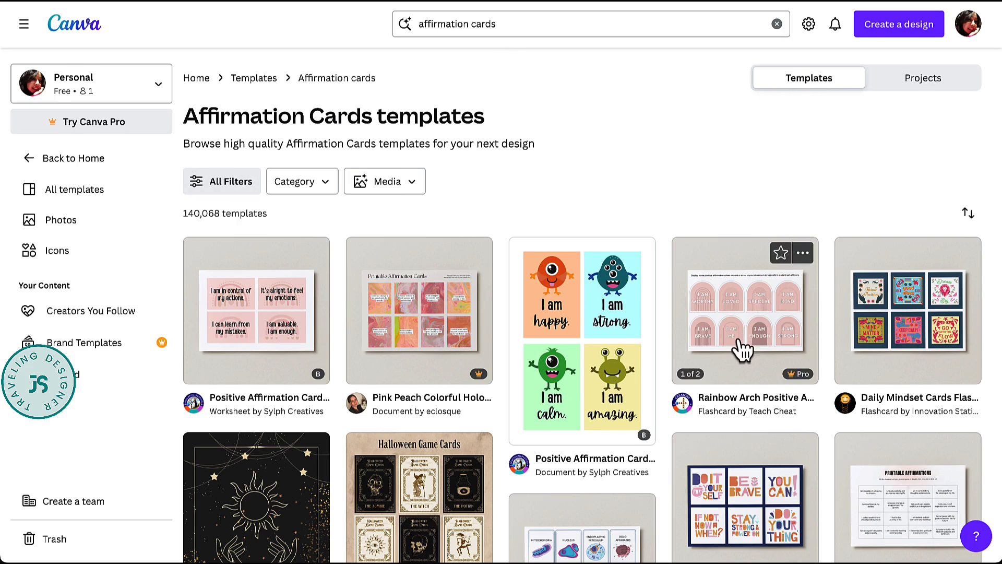
# - Browse the affirmation card templates and open the Daily Mindset Cards Flashcards template for customizing
pyautogui.scroll(-20, 739, 345)
pyautogui.scroll(-10, 742, 348)
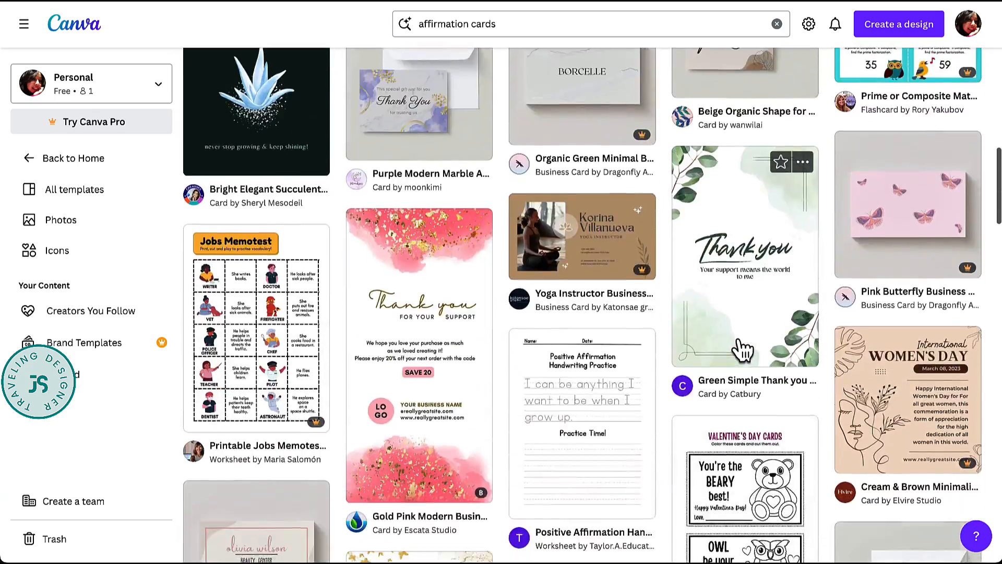
pyautogui.scroll(12, 742, 349)
pyautogui.scroll(10, 742, 349)
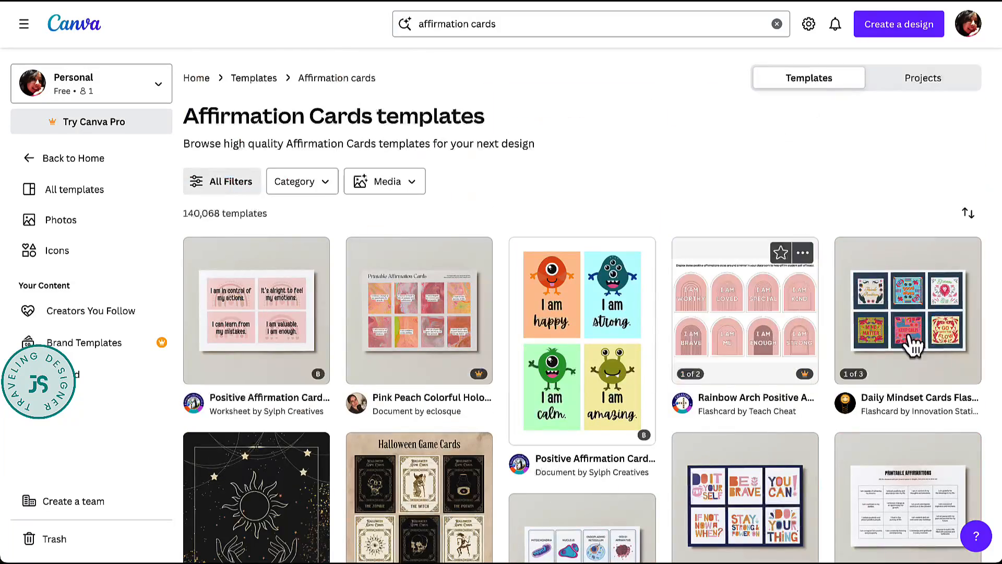
pyautogui.click(885, 303)
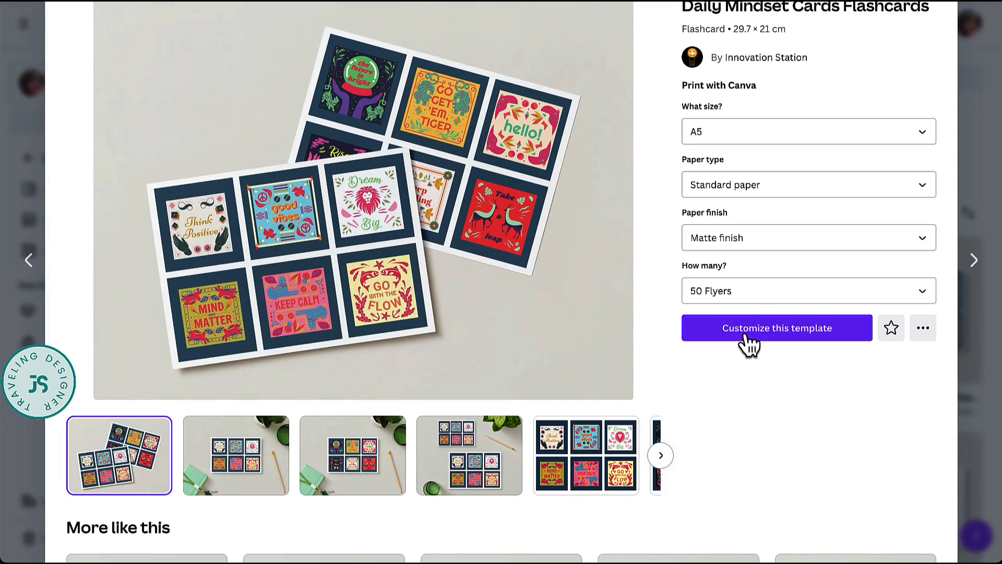
pyautogui.click(795, 337)
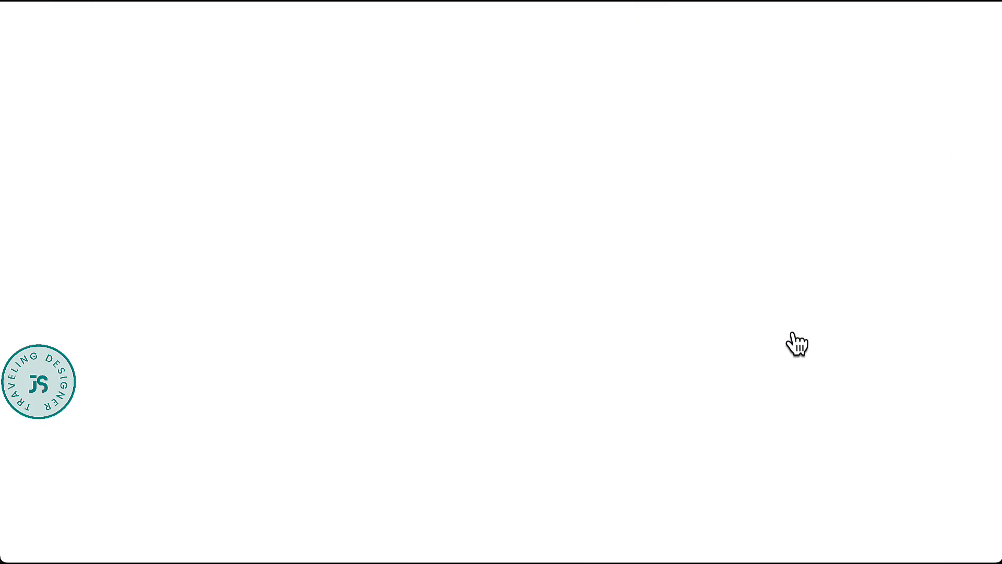
pyautogui.click(989, 27)
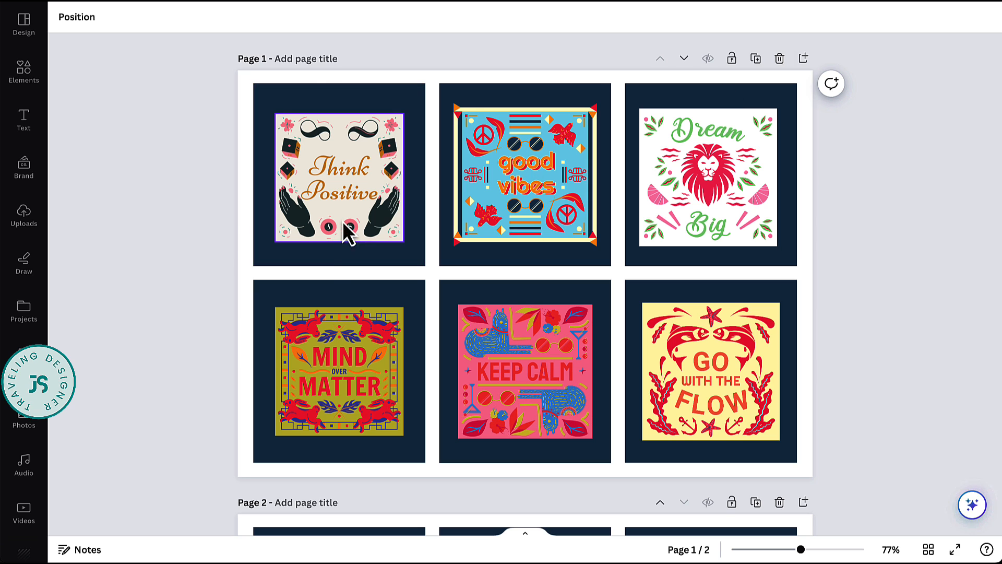
# - Delete all six artwork images from the cards on page 1, leaving the navy squares
pyautogui.click(348, 157)
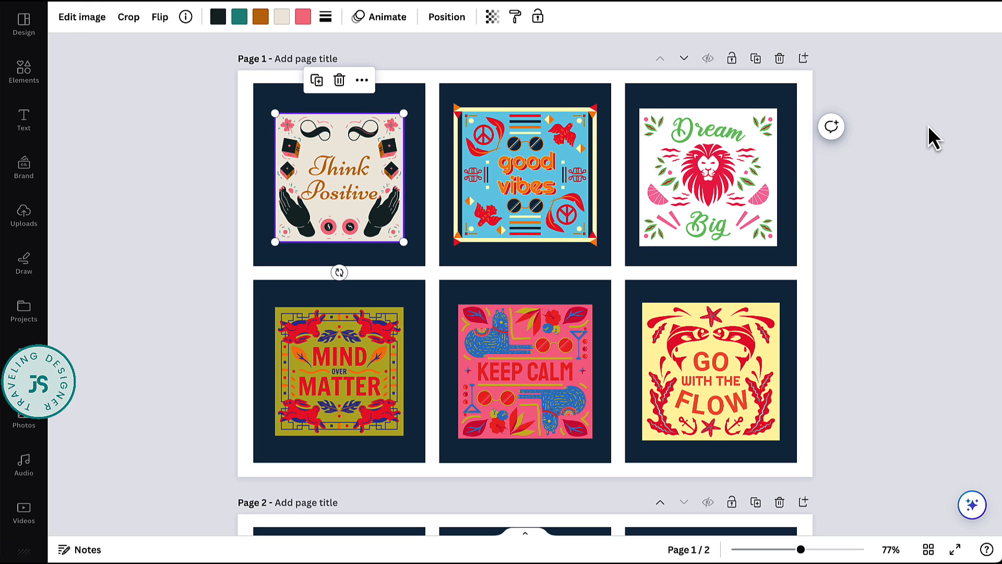
pyautogui.keyDown('shift'); pyautogui.click(537, 204); pyautogui.keyUp('shift')
pyautogui.keyDown('shift'); pyautogui.click(685, 217); pyautogui.keyUp('shift')
pyautogui.keyDown('shift'); pyautogui.click(709, 424); pyautogui.keyUp('shift')
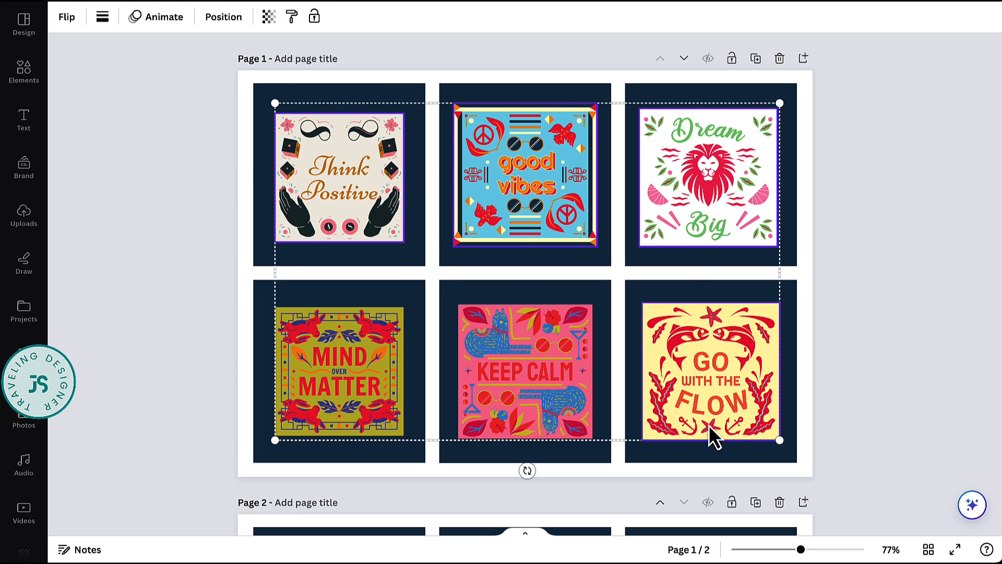
pyautogui.keyDown('shift'); pyautogui.click(519, 399); pyautogui.keyUp('shift')
pyautogui.keyDown('shift'); pyautogui.click(330, 370); pyautogui.keyUp('shift')
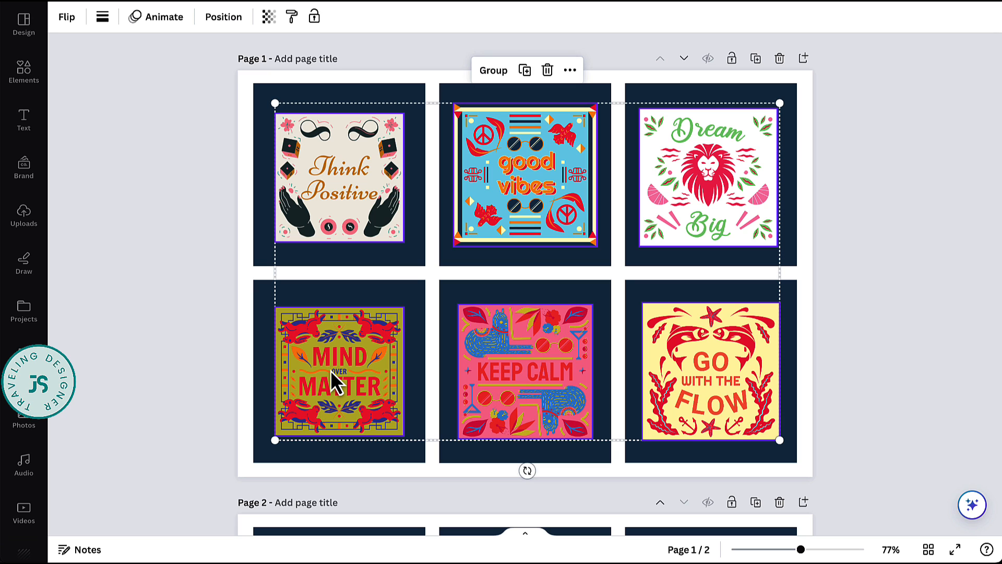
pyautogui.press('Delete')
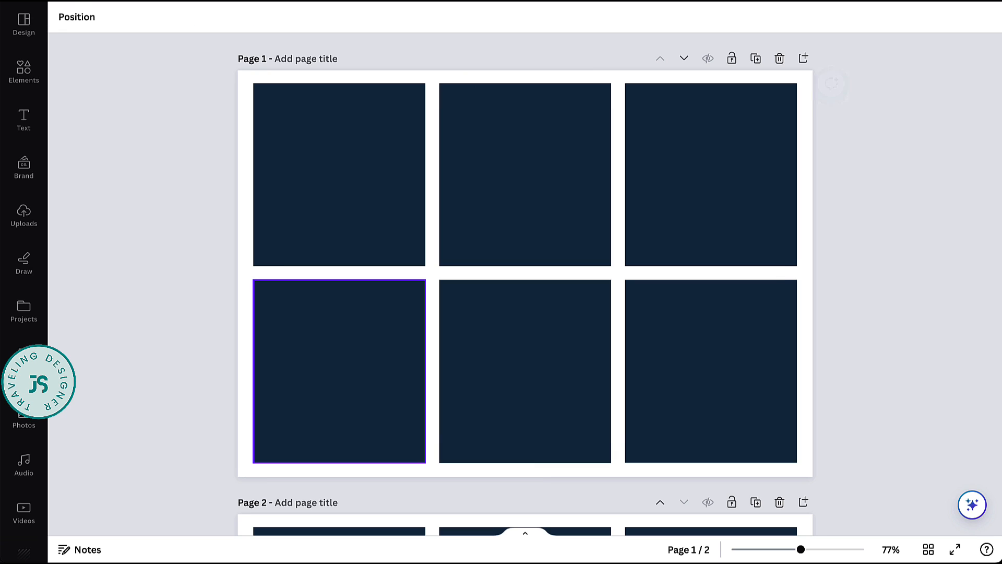
# - Recolor all six navy squares on page 1 to white
pyautogui.click(372, 181)
pyautogui.keyDown('shift'); pyautogui.click(512, 186); pyautogui.keyUp('shift')
pyautogui.keyDown('shift'); pyautogui.click(703, 200); pyautogui.keyUp('shift')
pyautogui.keyDown('shift'); pyautogui.click(713, 353); pyautogui.keyUp('shift')
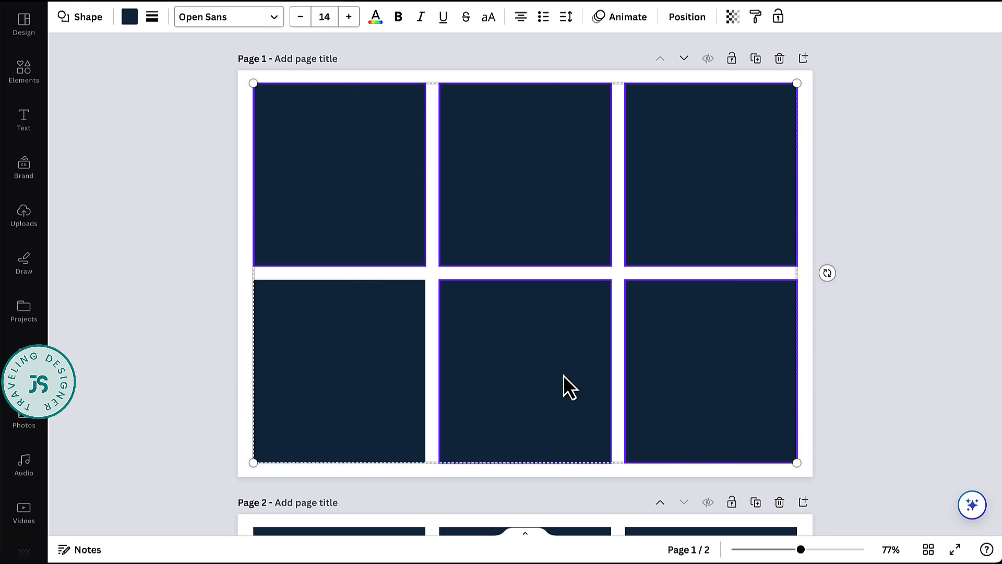
pyautogui.keyDown('shift'); pyautogui.click(563, 374); pyautogui.keyUp('shift')
pyautogui.keyDown('shift'); pyautogui.click(357, 375); pyautogui.keyUp('shift')
pyautogui.click(129, 20)
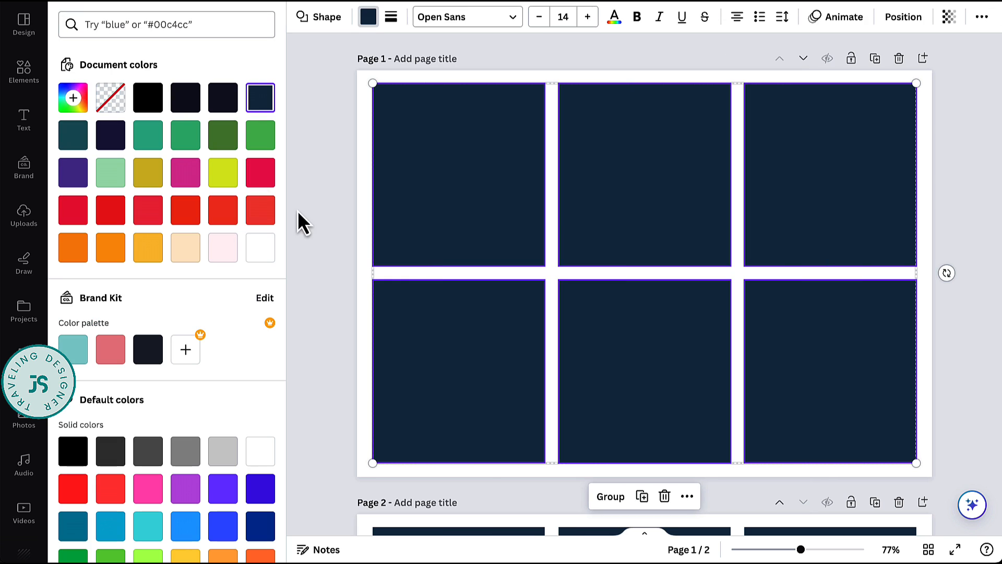
pyautogui.click(260, 247)
# - Give the six white squares a short-dashed border with a weight of 1
pyautogui.click(391, 17)
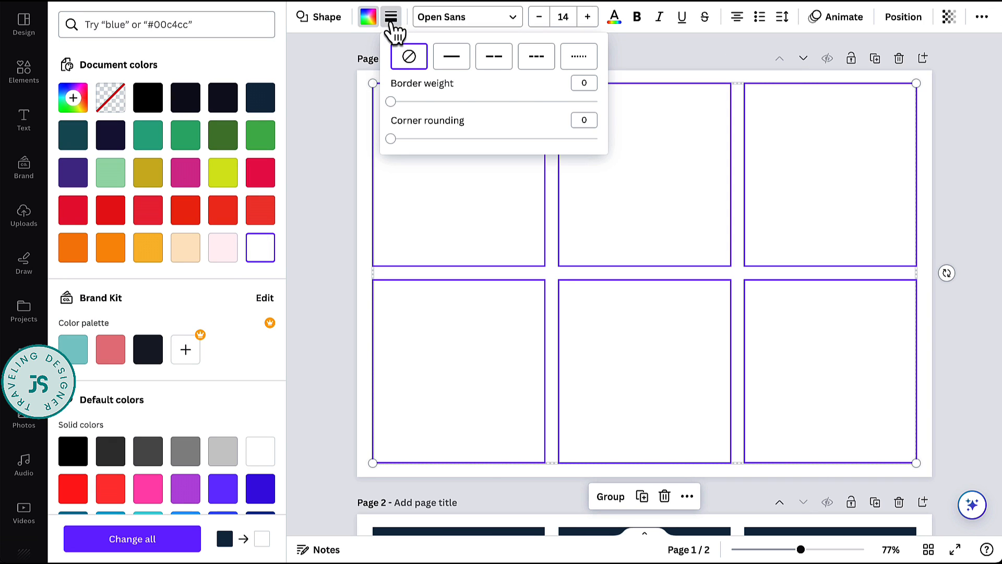
pyautogui.click(536, 56)
pyautogui.click(585, 84)
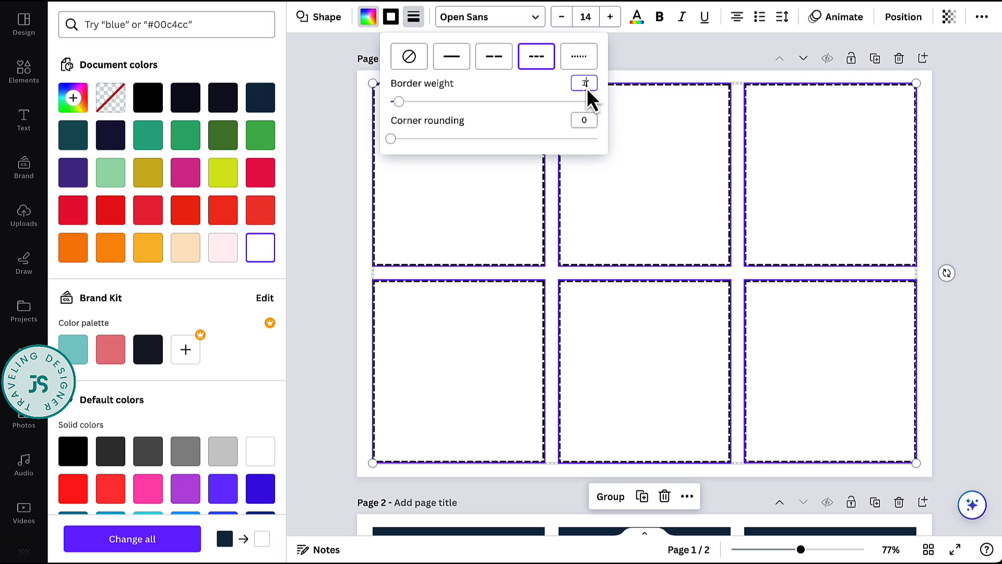
pyautogui.click(595, 102)
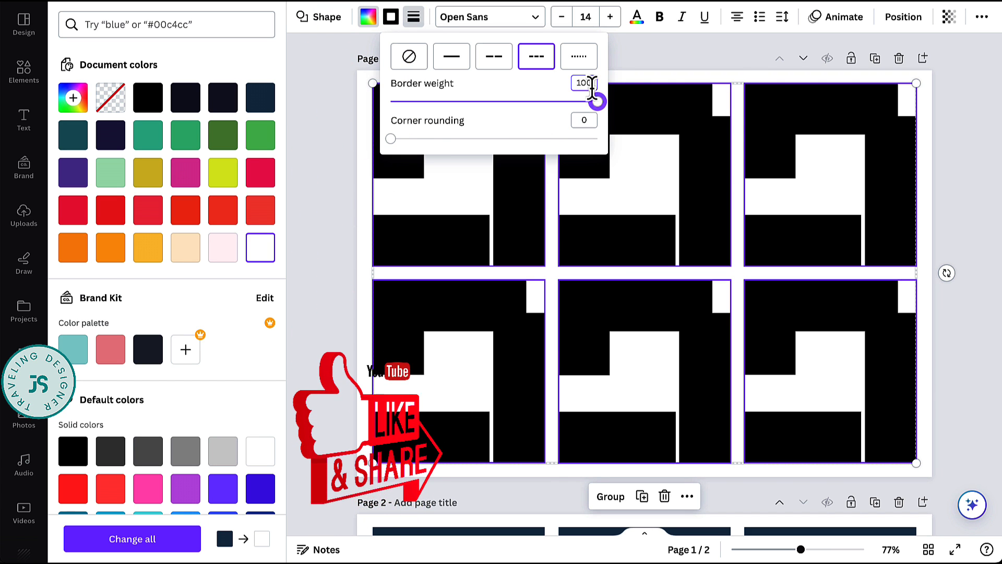
pyautogui.doubleClick(592, 85)
pyautogui.write('1')
pyautogui.press('Return')
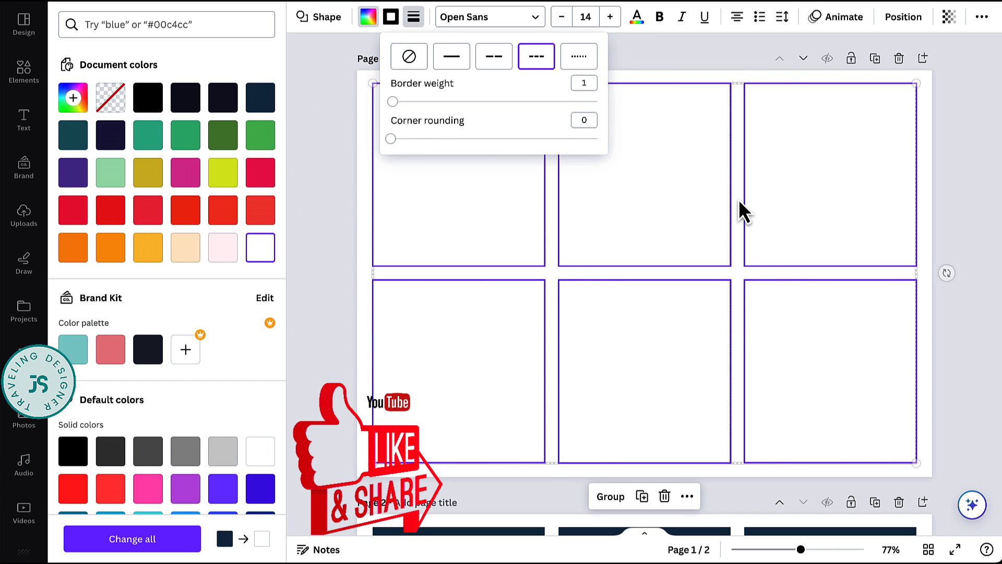
pyautogui.click(741, 226)
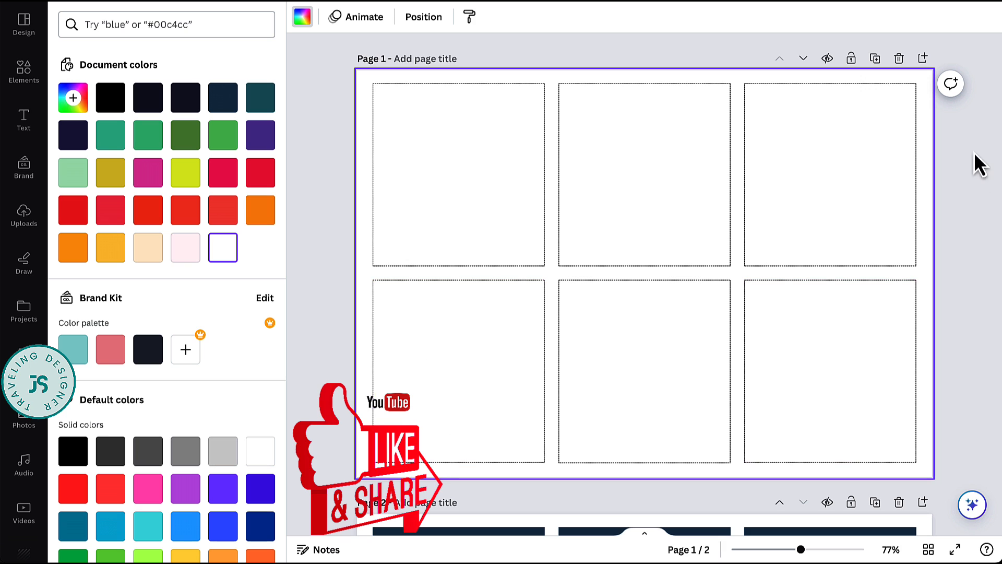
# - Add the uploaded white-flower bouquet to page 1 and shrink it to about half its size over the first card
pyautogui.click(30, 85)
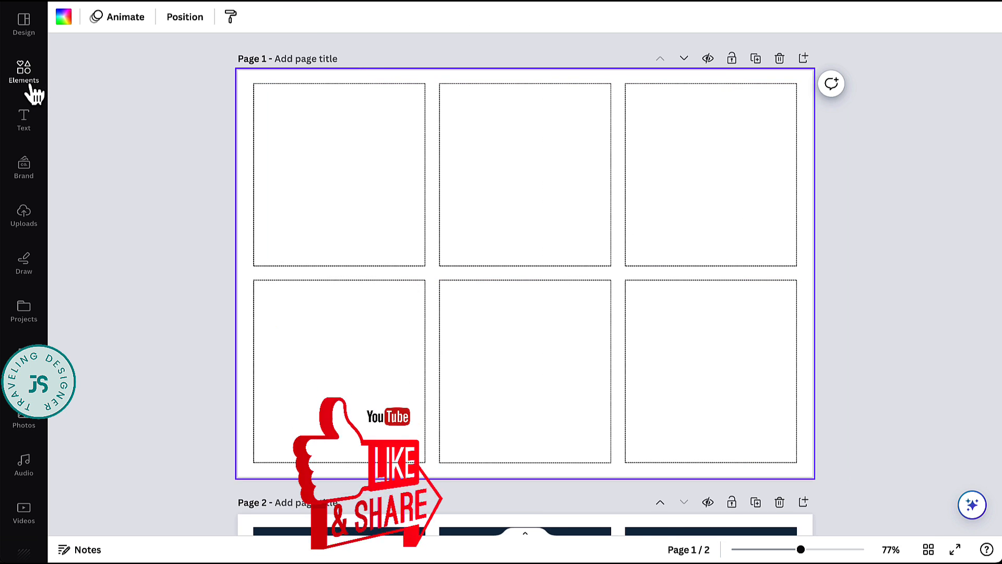
pyautogui.click(32, 88)
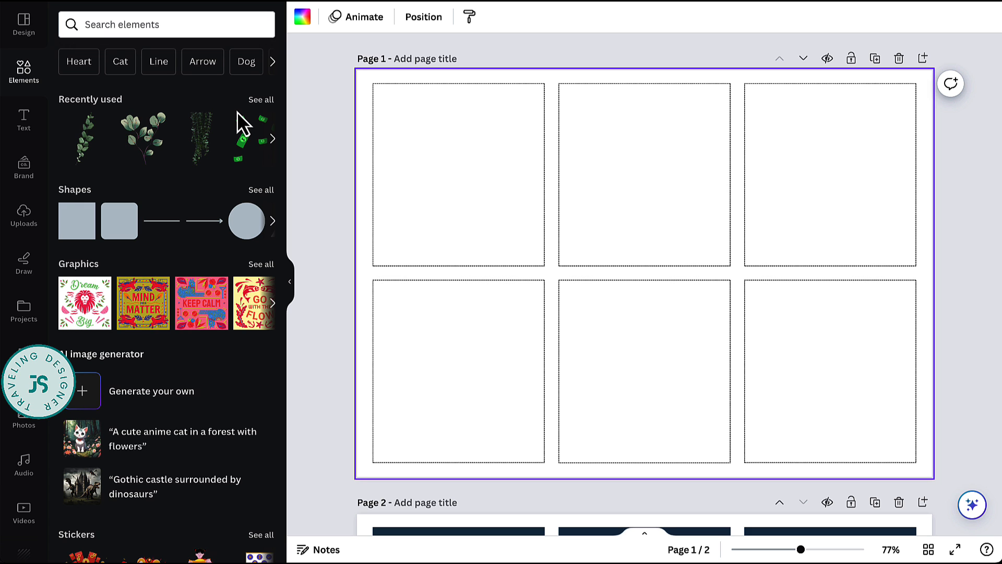
pyautogui.click(23, 214)
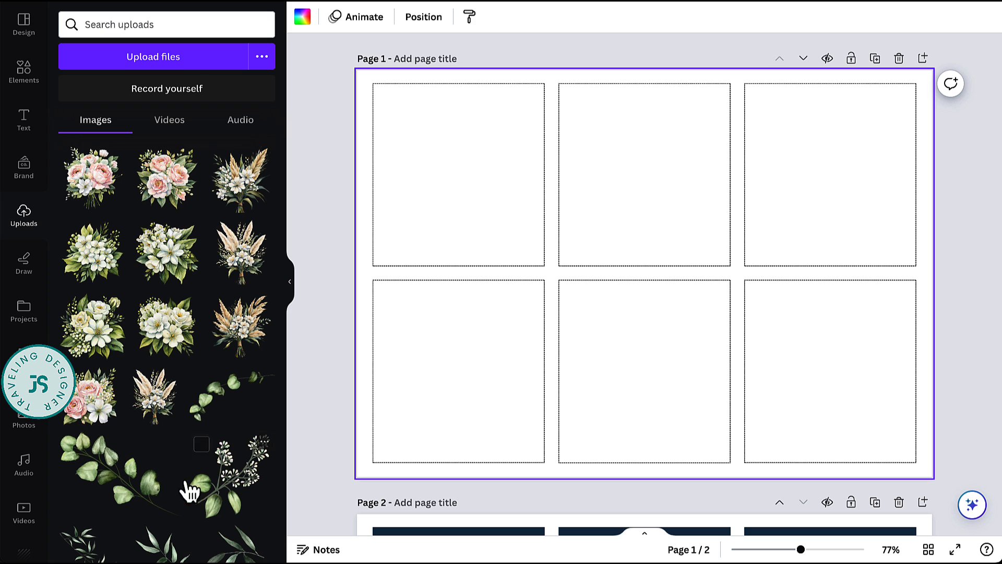
pyautogui.click(326, 377)
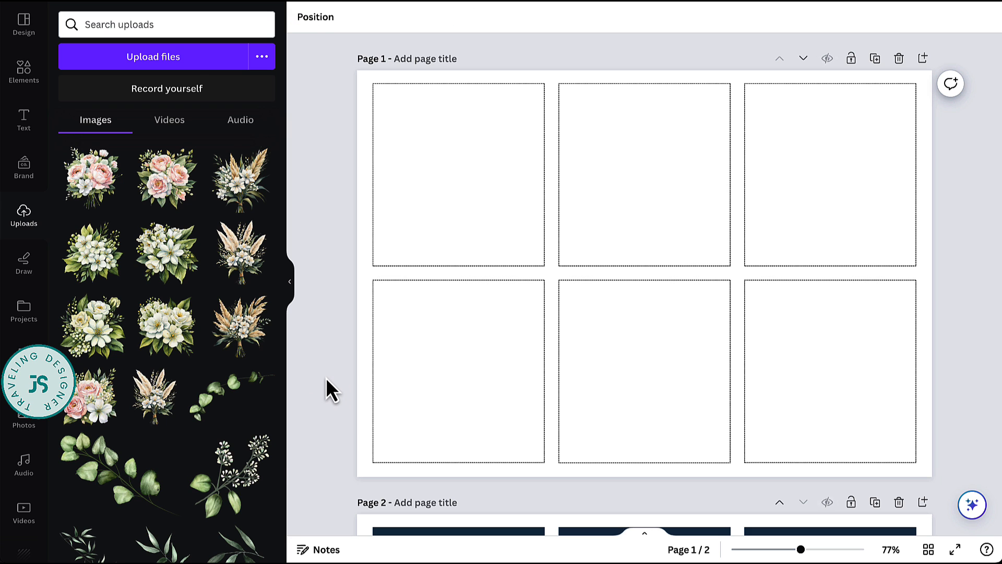
pyautogui.click(97, 341)
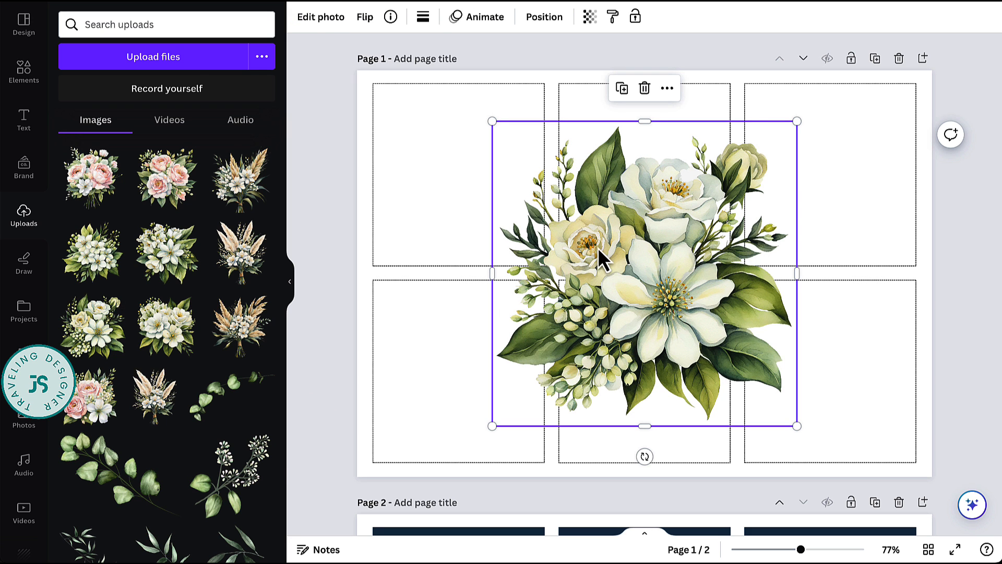
pyautogui.moveTo(638, 253); pyautogui.dragTo(488, 192)
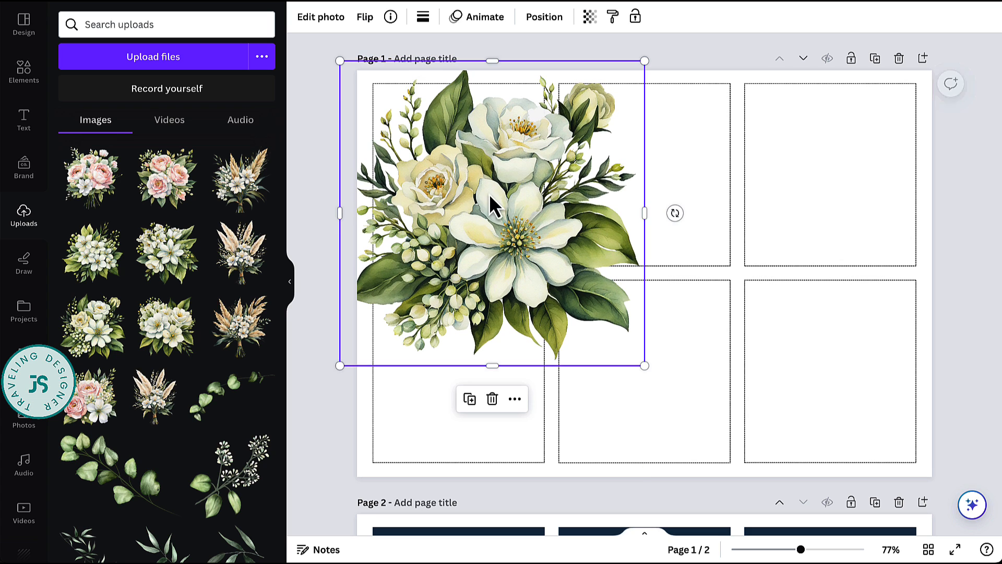
pyautogui.moveTo(645, 365); pyautogui.dragTo(489, 210)
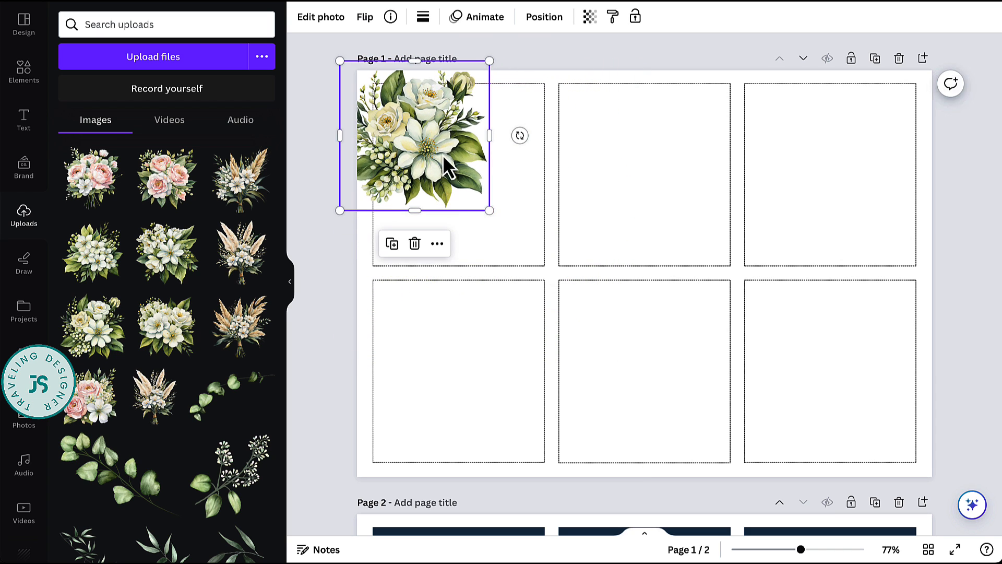
# - Place the bouquet in the first card's upper-right corner and crop it to the card's top and right edges
pyautogui.moveTo(447, 167); pyautogui.dragTo(545, 123)
pyautogui.moveTo(483, 49); pyautogui.dragTo(483, 83)
pyautogui.click(570, 255)
pyautogui.click(485, 100)
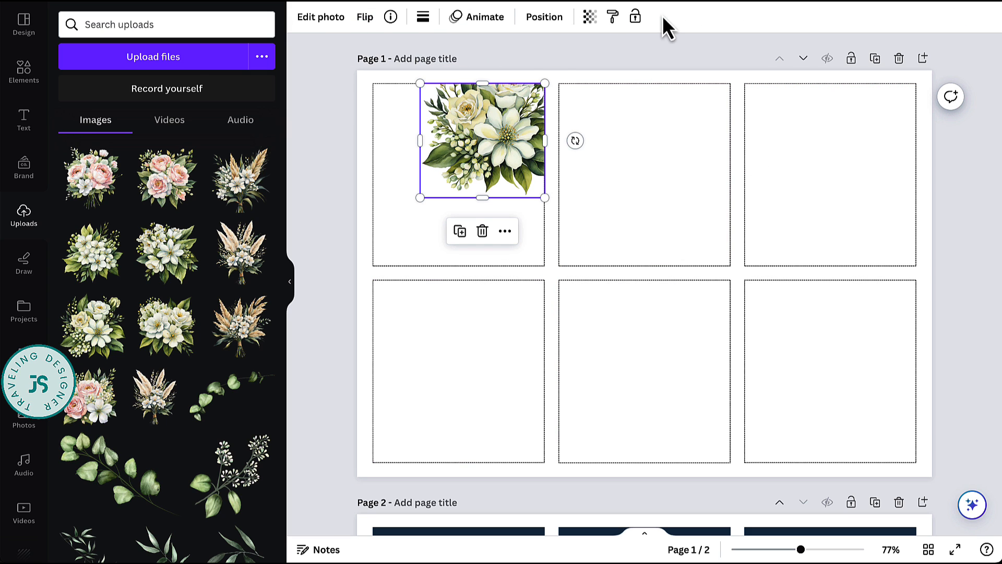
# - Set the bouquet's transparency to 52
pyautogui.click(590, 17)
pyautogui.moveTo(588, 73); pyautogui.dragTo(527, 71)
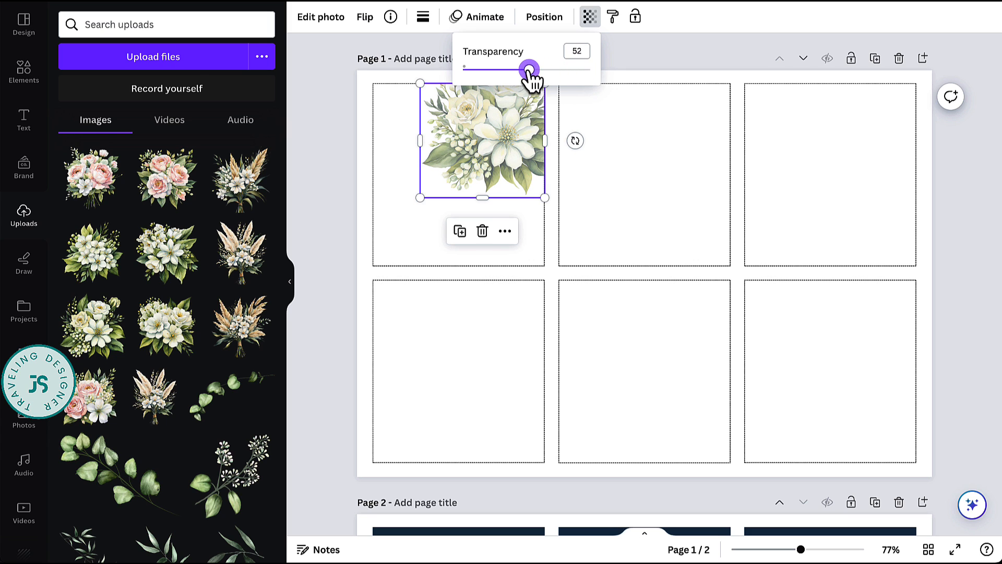
pyautogui.click(571, 139)
pyautogui.click(625, 109)
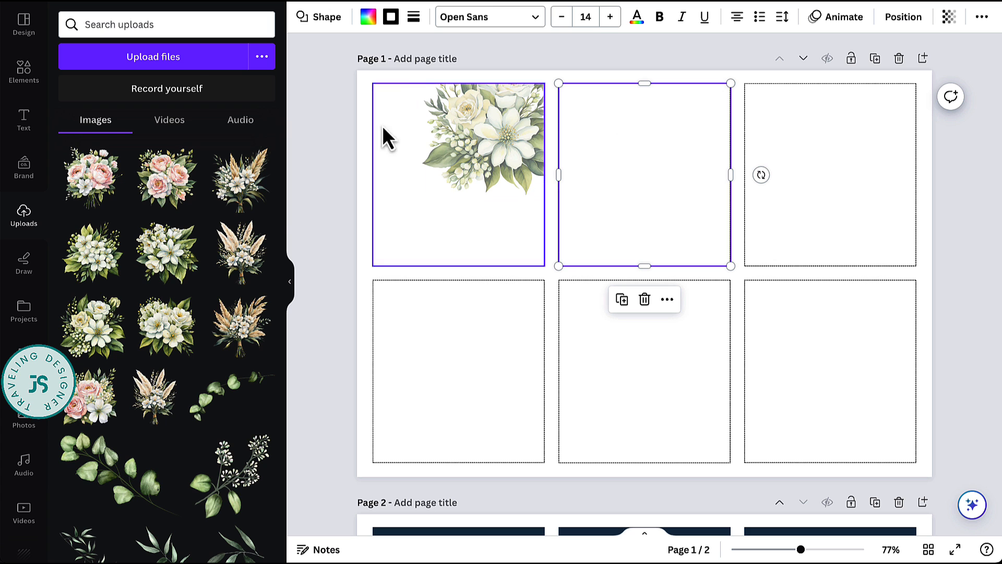
# - Add the uploaded green watercolor splash, shrink it over the first card and crop it to the card's side and bottom edges
pyautogui.scroll(-5, 185, 366)
pyautogui.click(93, 389)
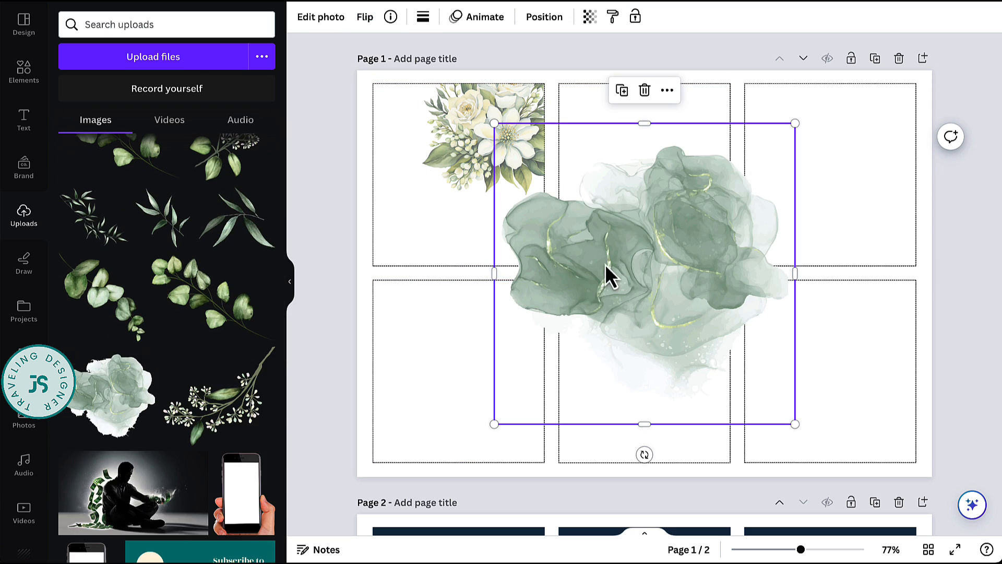
pyautogui.moveTo(794, 422); pyautogui.dragTo(691, 316)
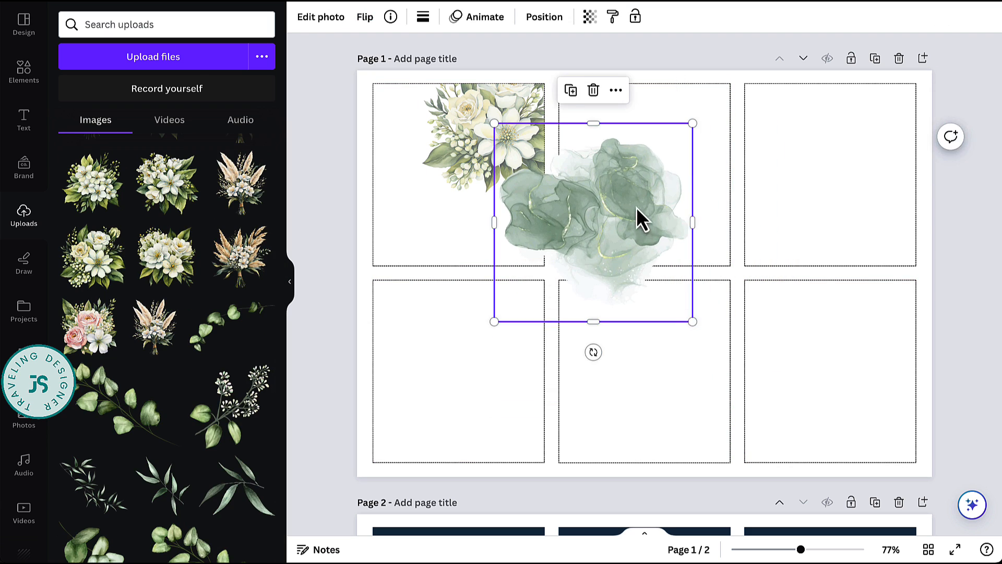
pyautogui.moveTo(640, 217); pyautogui.dragTo(544, 210)
pyautogui.moveTo(458, 308); pyautogui.dragTo(453, 266)
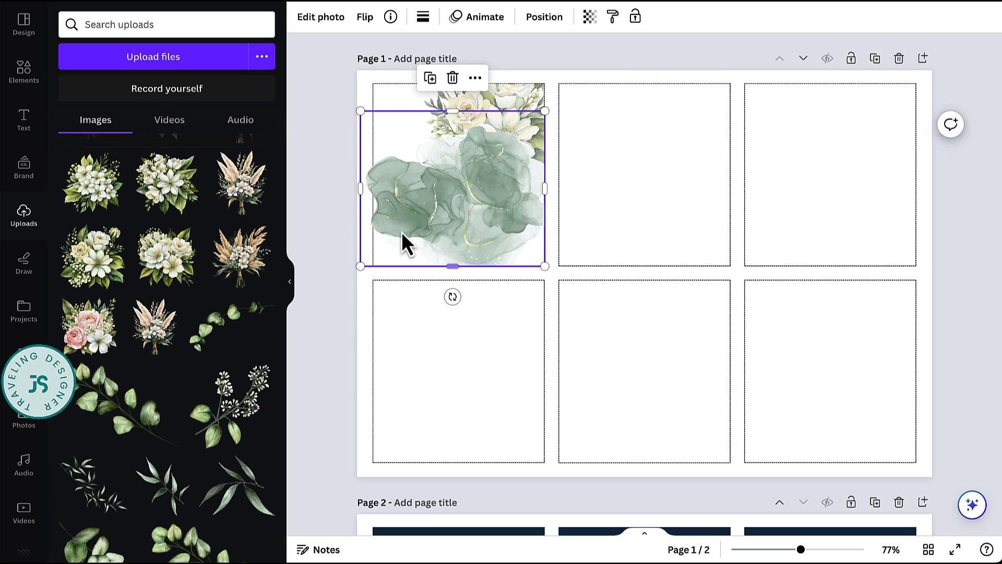
pyautogui.moveTo(360, 199); pyautogui.dragTo(372, 197)
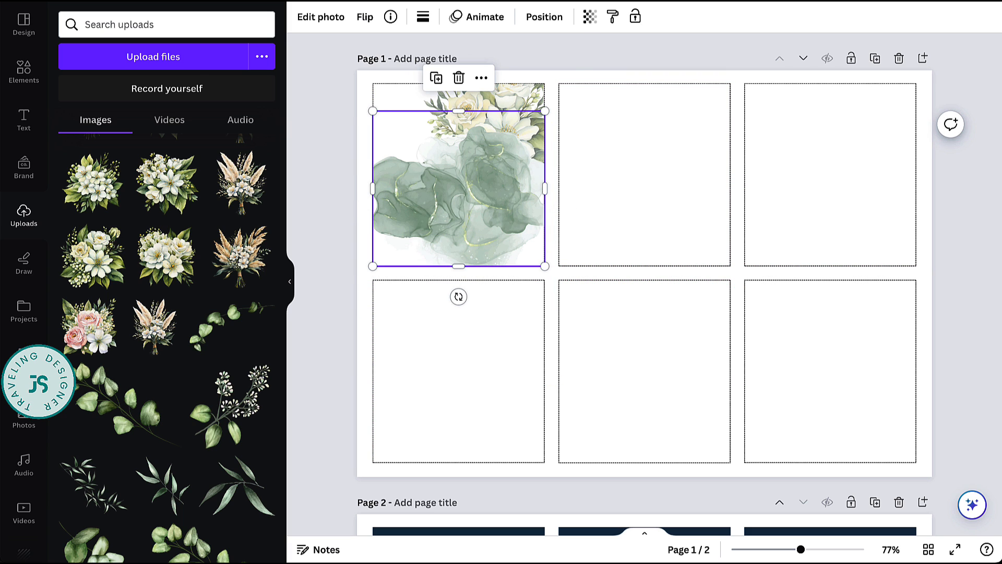
# - Bring the bouquet on the first card one layer forward so it sits above the green watercolor splash
pyautogui.rightClick(512, 204)
pyautogui.click(512, 109)
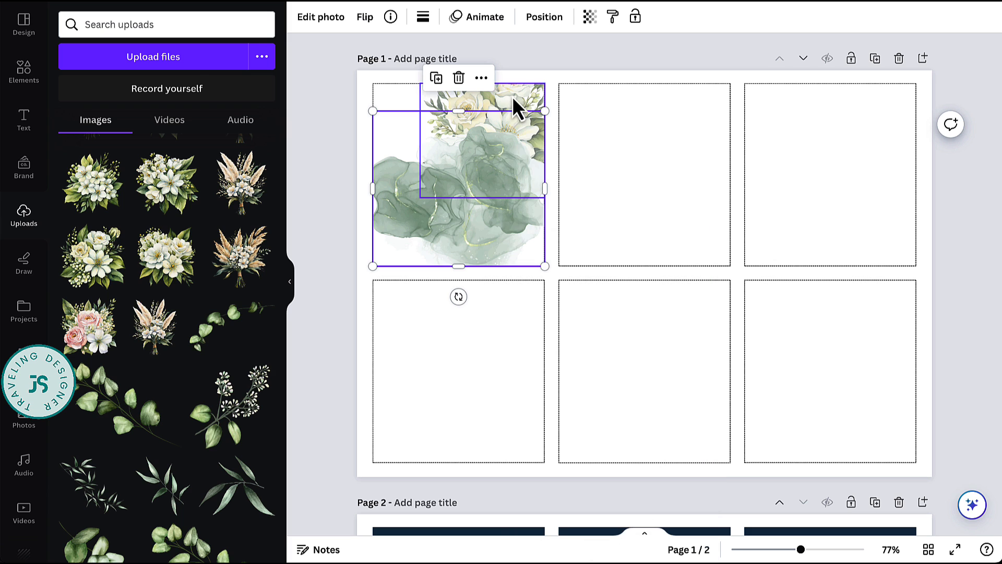
pyautogui.click(512, 95)
pyautogui.rightClick(512, 94)
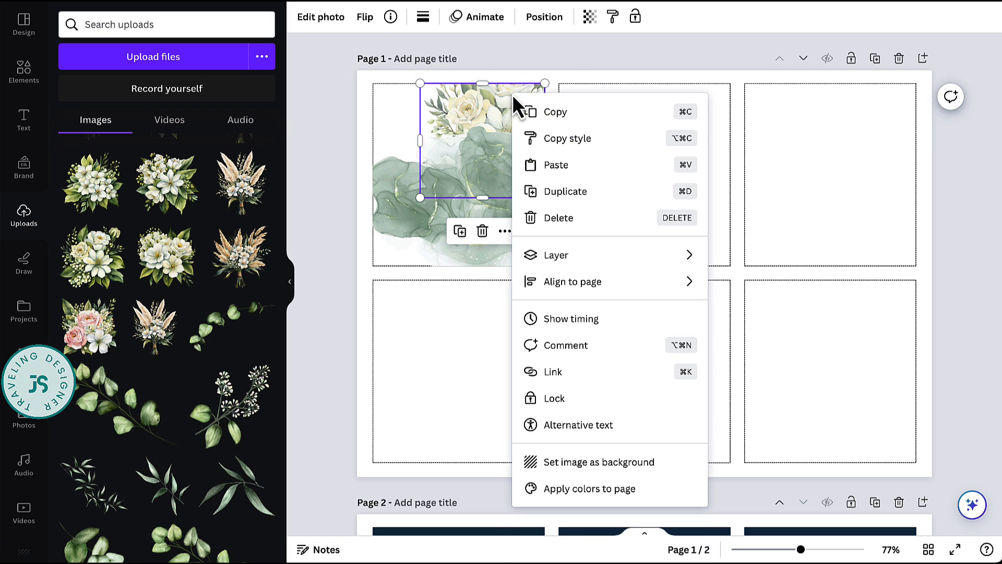
pyautogui.moveTo(619, 257)
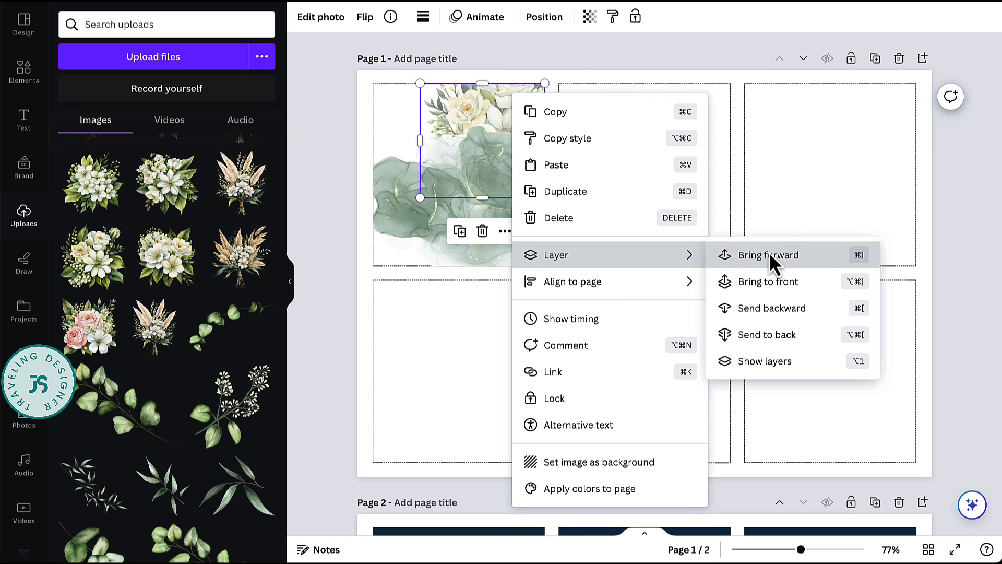
pyautogui.click(770, 255)
# - Set the transparency of the green watercolor splash on the first card to 25
pyautogui.click(542, 234)
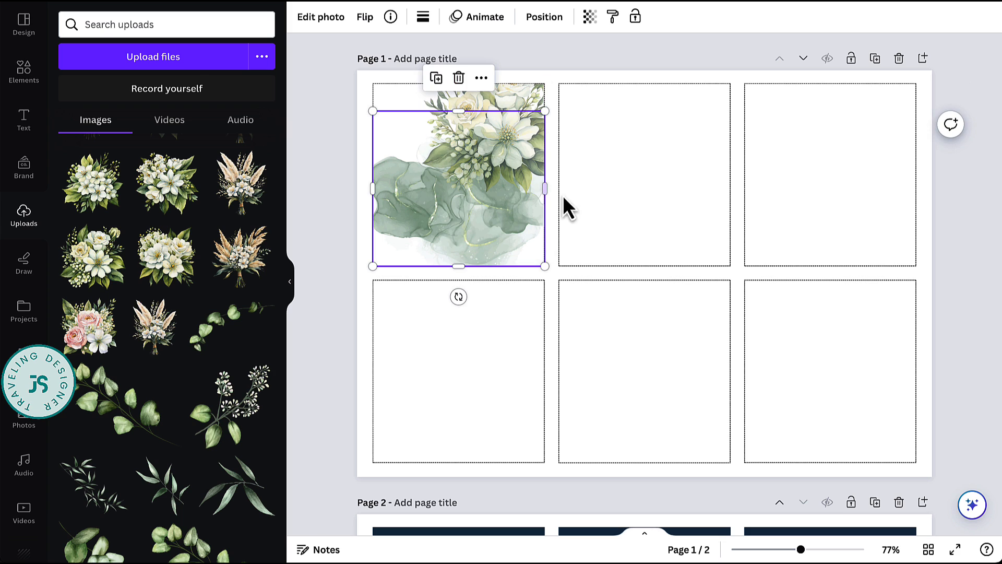
pyautogui.click(590, 17)
pyautogui.moveTo(590, 70); pyautogui.dragTo(496, 70)
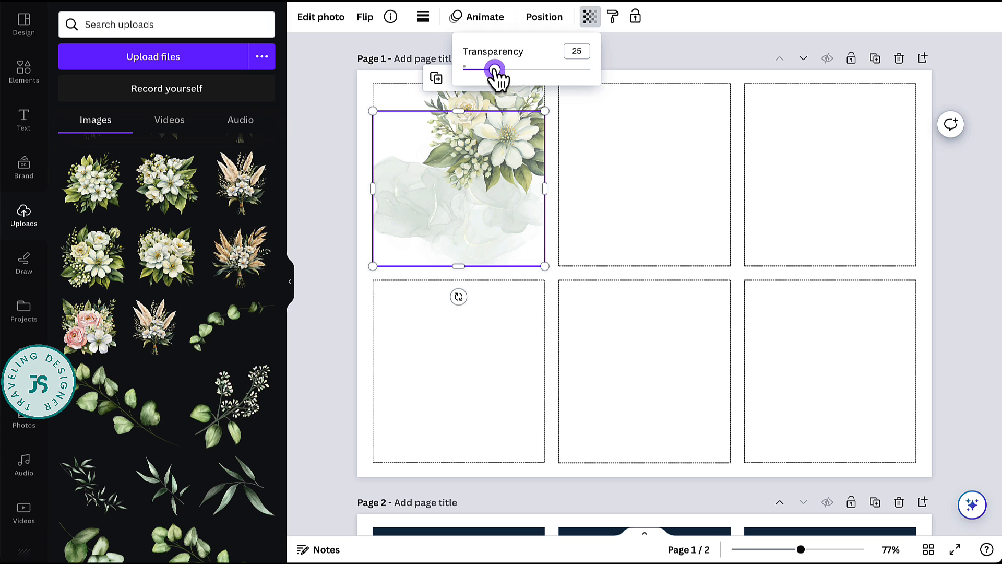
pyautogui.click(705, 54)
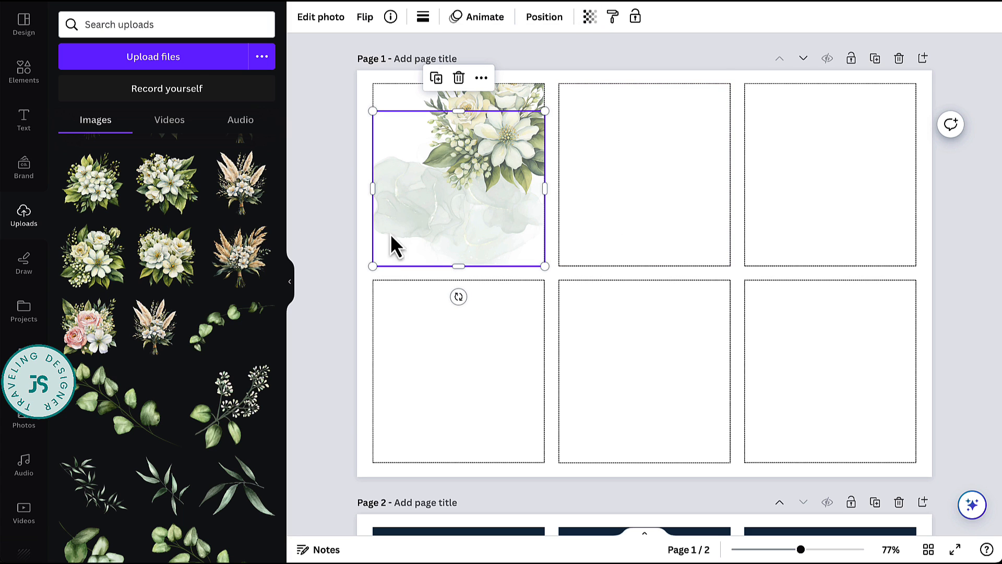
pyautogui.click(320, 214)
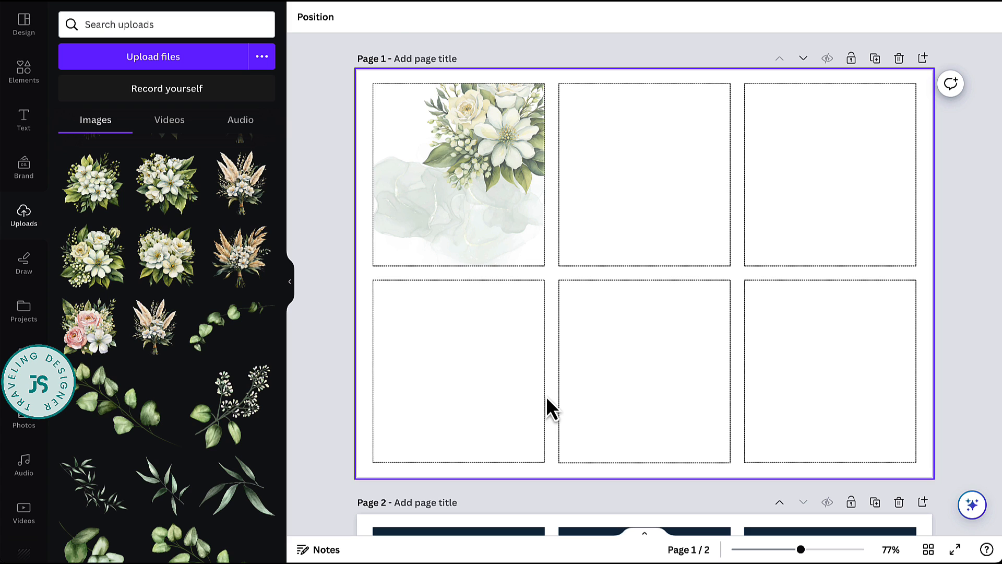
# - Add a text box reading "I am more than enough" at size 25.5 and narrow it so the words wrap onto three lines
pyautogui.press('t')
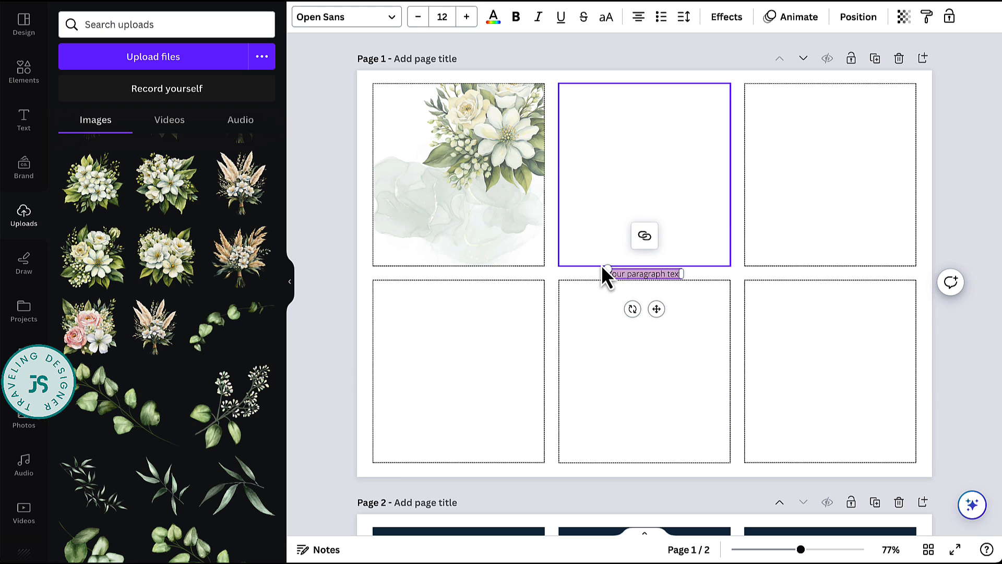
pyautogui.click(32, 123)
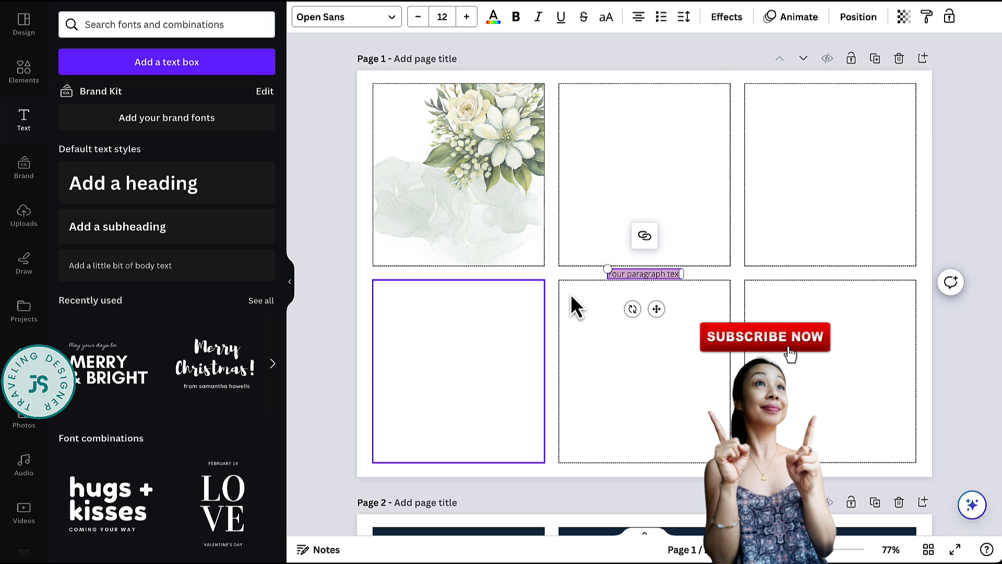
pyautogui.moveTo(605, 270); pyautogui.dragTo(524, 258)
pyautogui.tripleClick(608, 267)
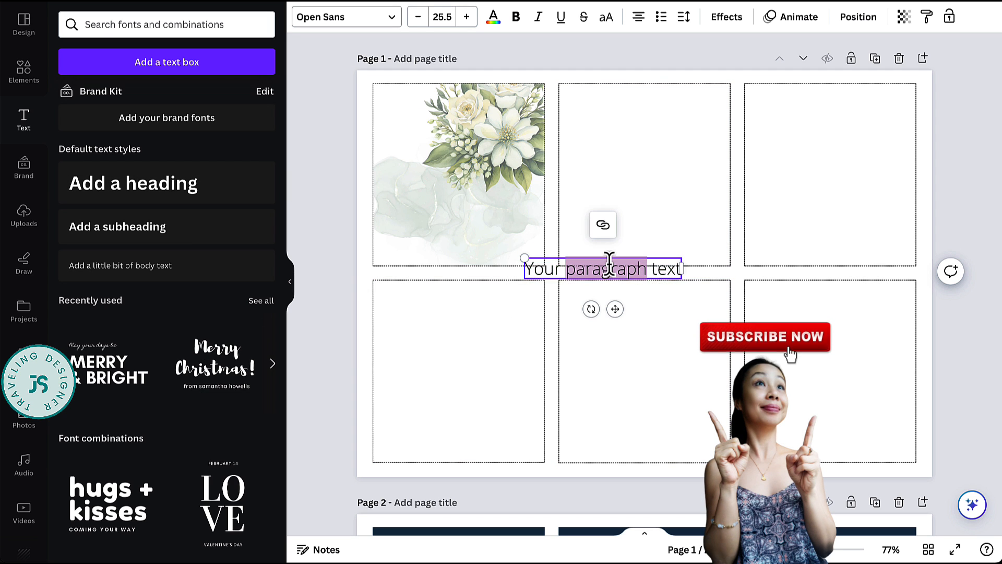
pyautogui.press('BackSpace')
pyautogui.write('I am')
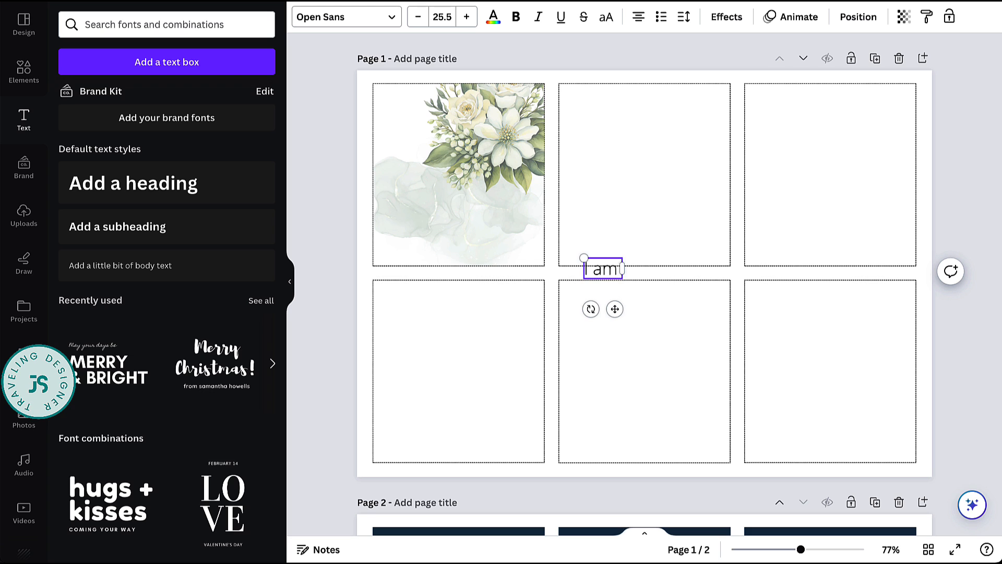
pyautogui.write(' more than enoug')
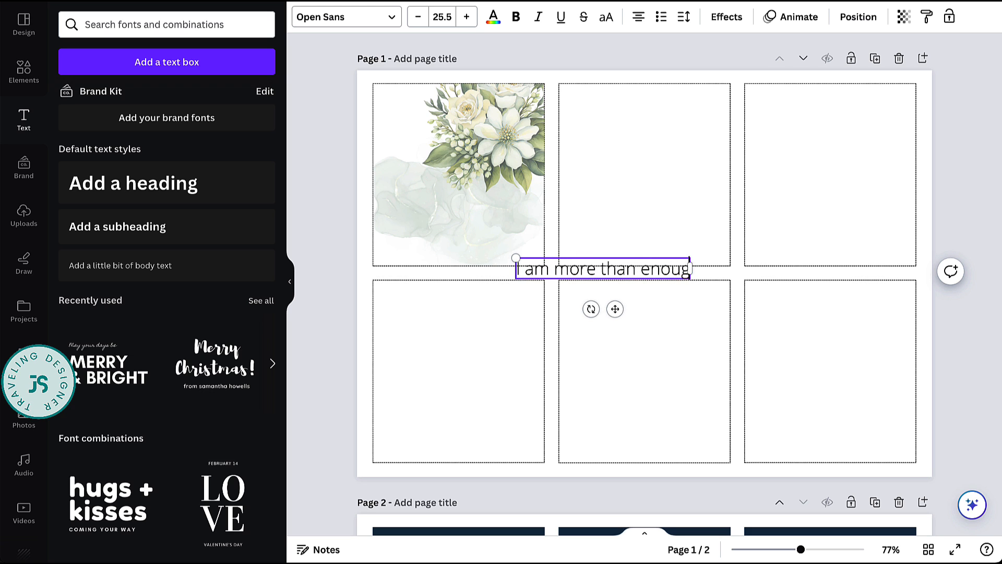
pyautogui.write('h')
pyautogui.moveTo(698, 270); pyautogui.dragTo(604, 262)
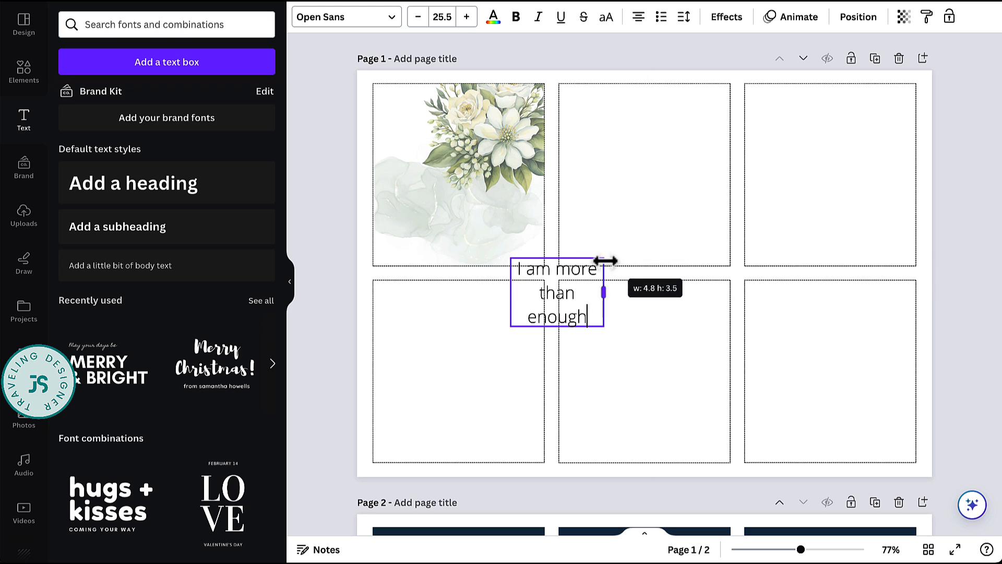
# - Set the affirmation in Great Vibes at size 42.1 on a single line and place it over the first card's lower part
pyautogui.click(568, 274)
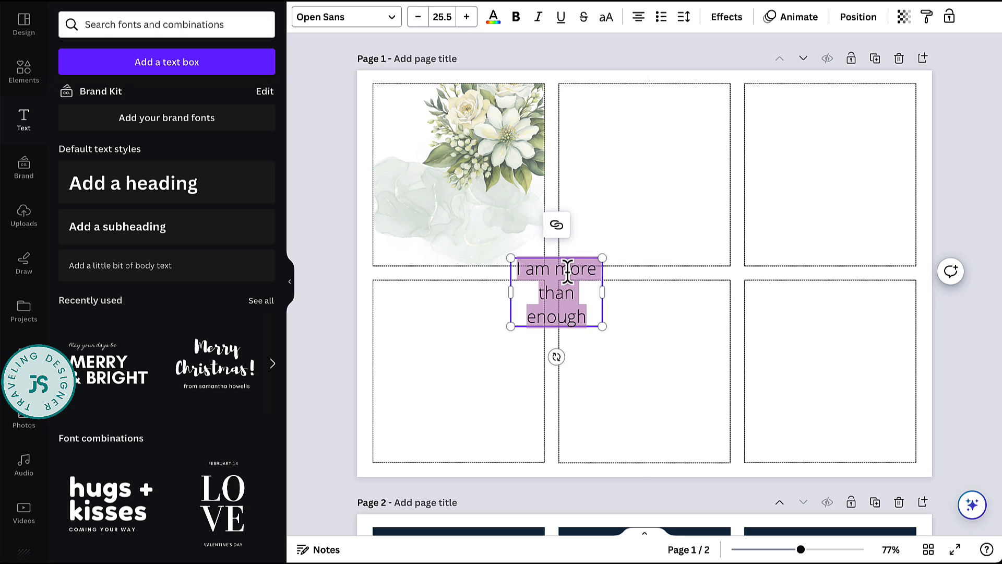
pyautogui.click(391, 18)
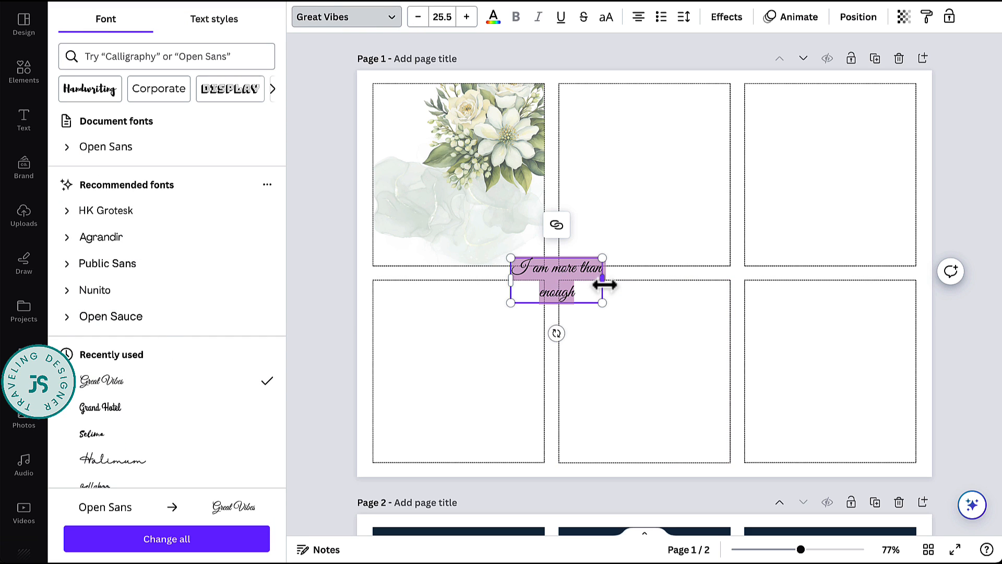
pyautogui.moveTo(602, 290); pyautogui.dragTo(569, 293)
pyautogui.moveTo(569, 327); pyautogui.dragTo(607, 372)
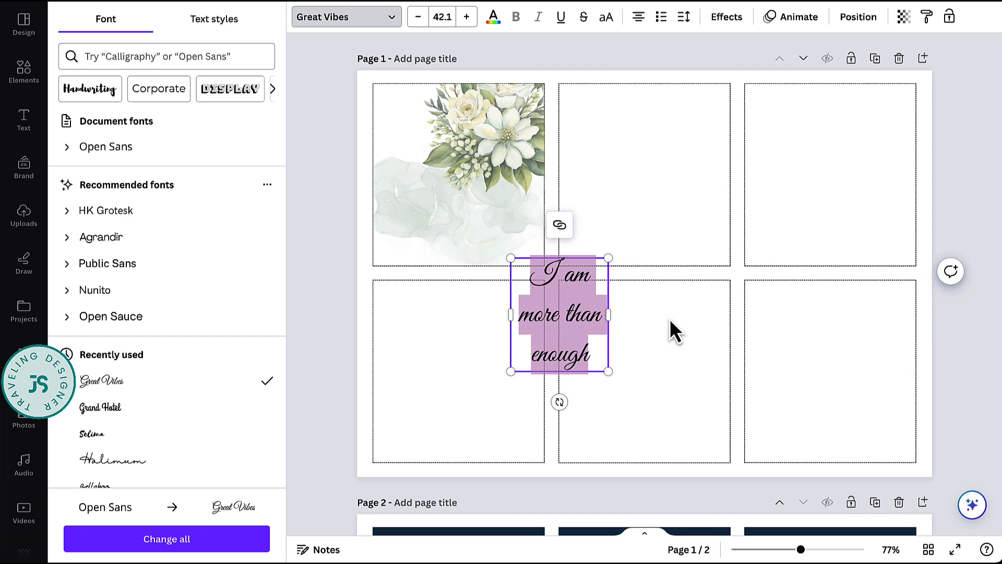
pyautogui.moveTo(610, 314); pyautogui.dragTo(731, 297)
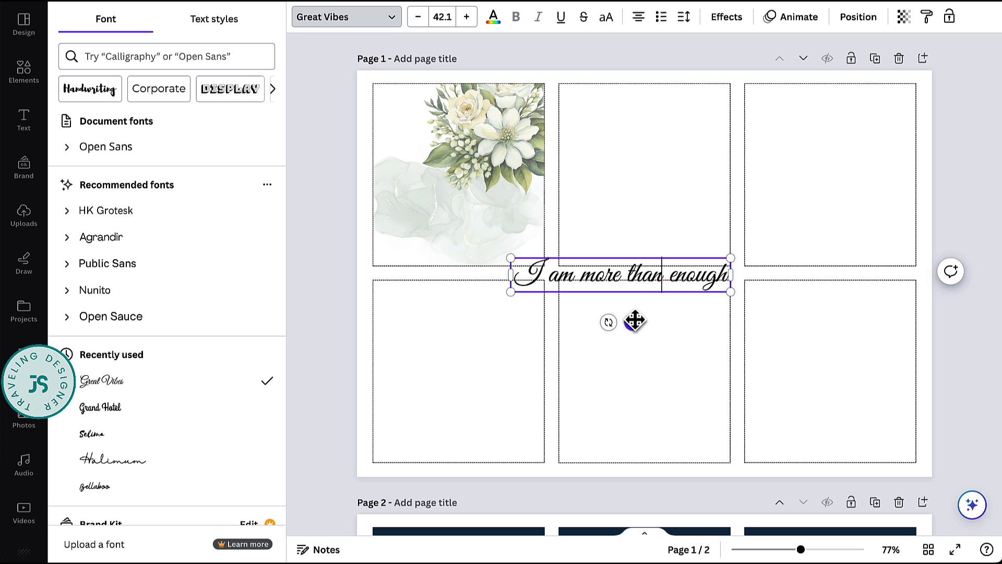
pyautogui.moveTo(635, 321); pyautogui.dragTo(503, 270)
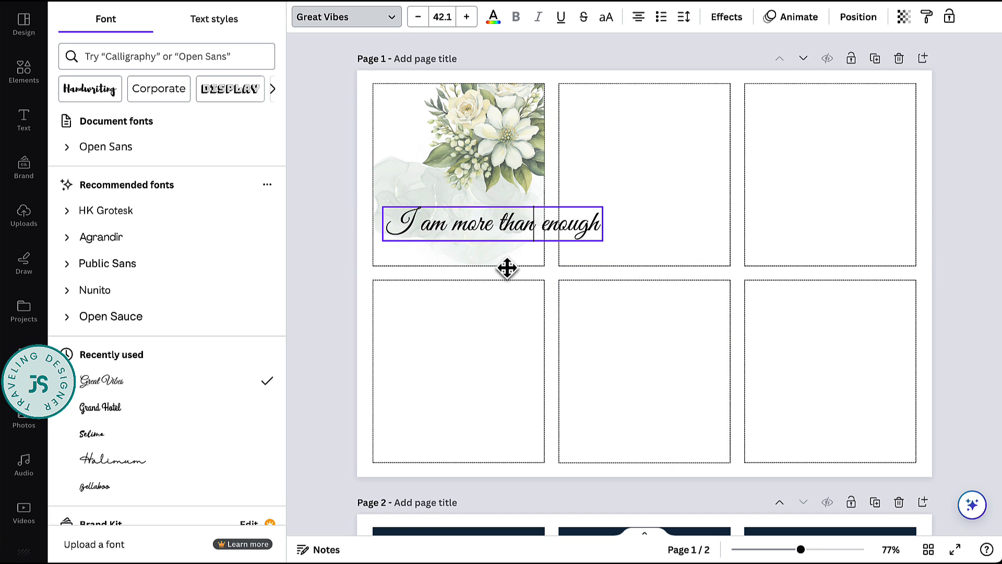
pyautogui.click(499, 221)
pyautogui.press('Return')
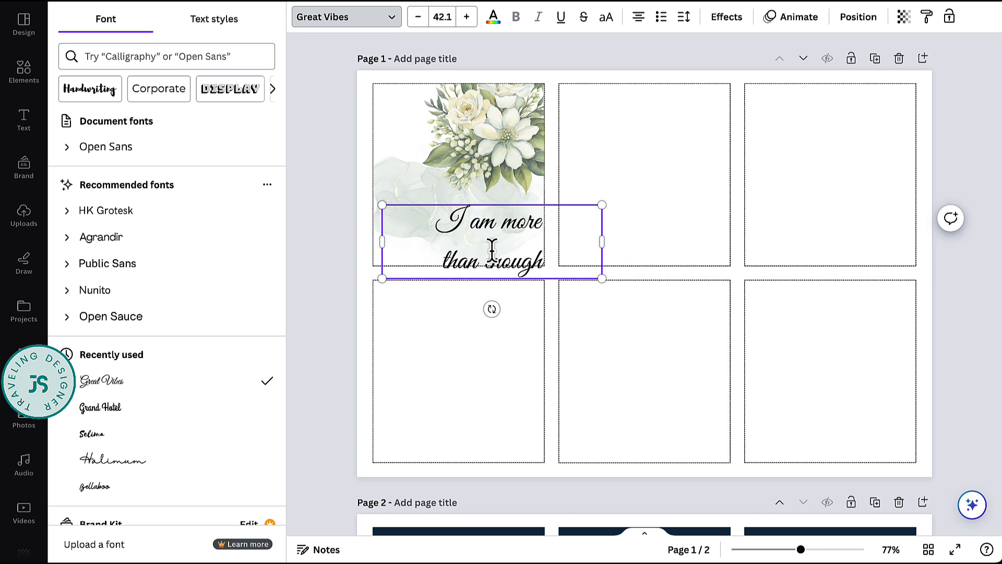
pyautogui.hotkey('ctrl', 'z')
# - Break the affirmation so "enough" stands on its own line and reduce the line spacing to 0.57
pyautogui.click(538, 218)
pyautogui.press('Return')
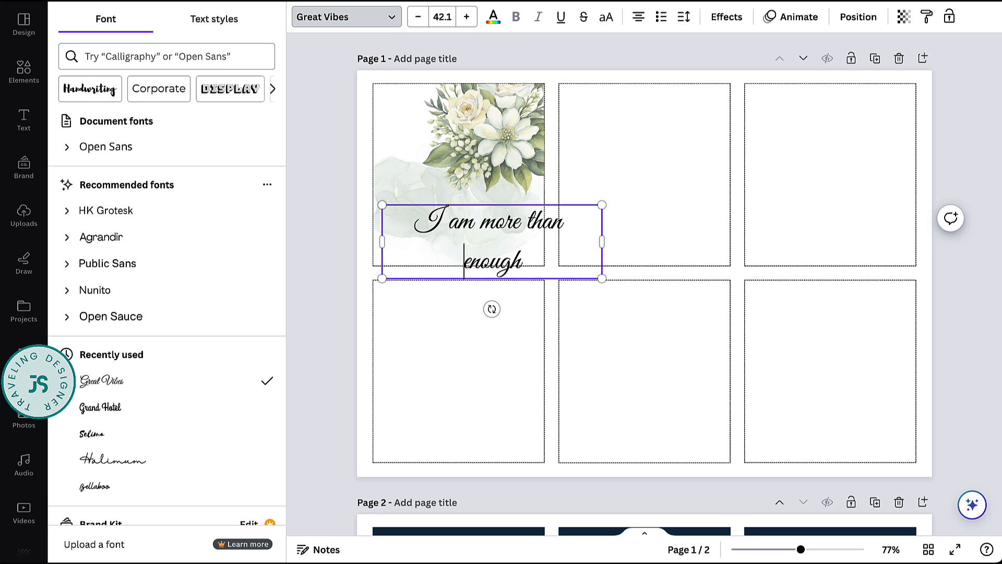
pyautogui.doubleClick(528, 262)
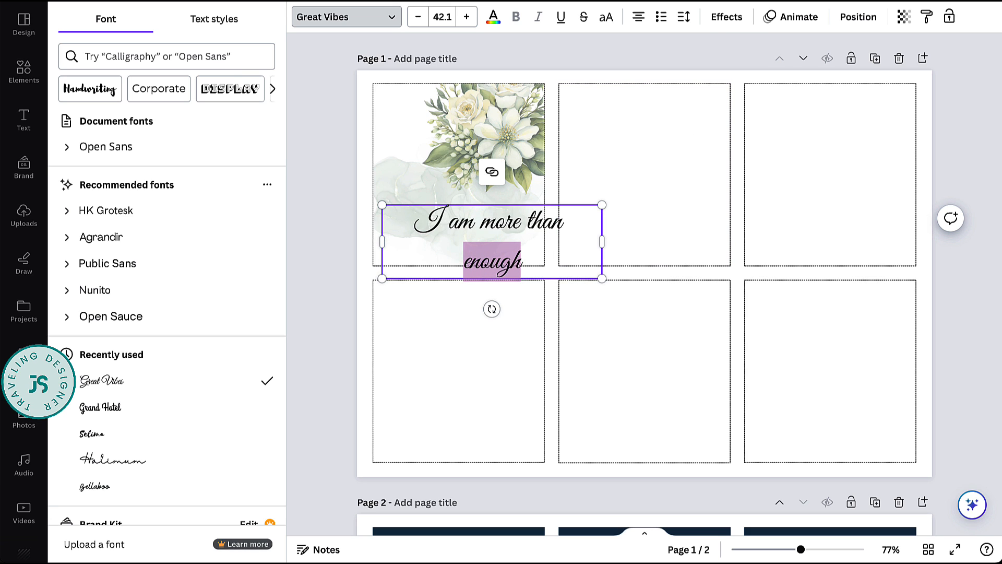
pyautogui.click(684, 17)
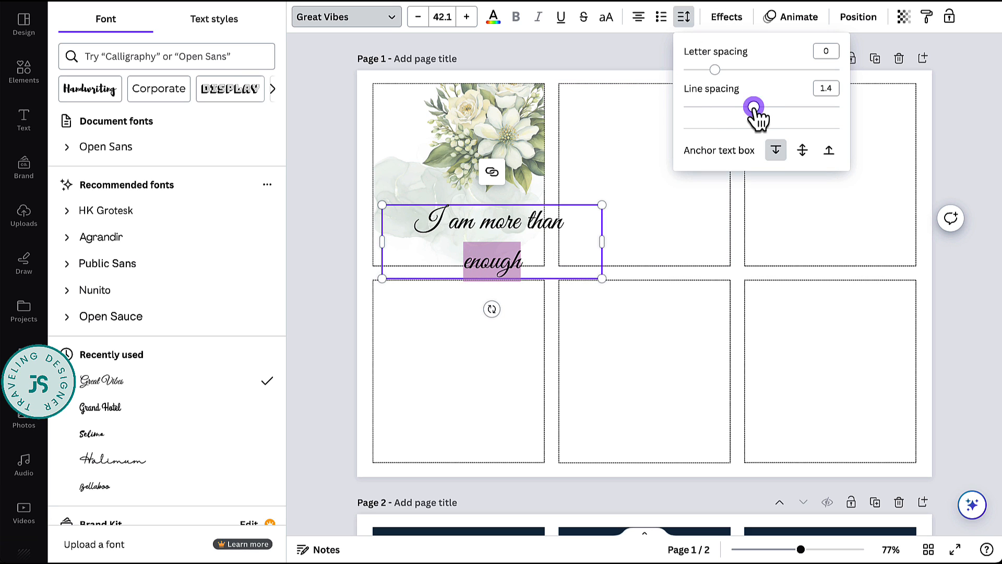
pyautogui.moveTo(753, 107); pyautogui.dragTo(689, 107)
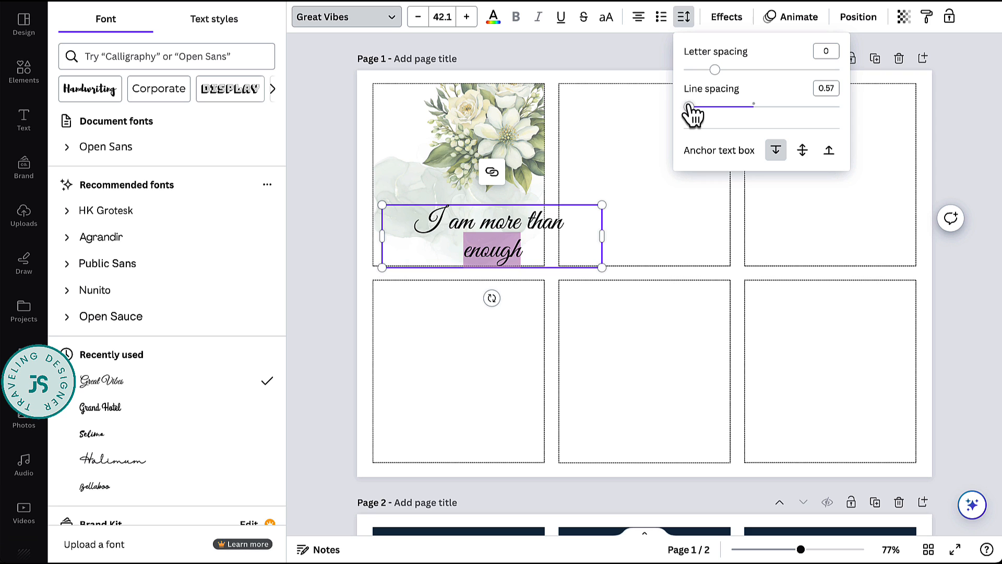
# - Narrow the affirmation's text box to fit its lines and center it within the first card's lower part
pyautogui.moveTo(602, 235); pyautogui.dragTo(537, 230)
pyautogui.click(586, 260)
pyautogui.moveTo(475, 239); pyautogui.dragTo(470, 226)
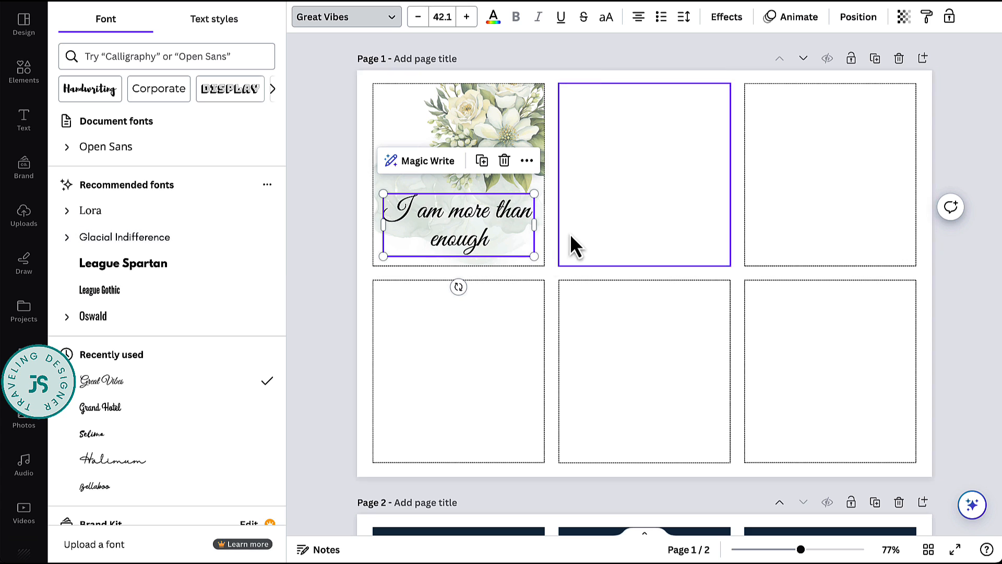
pyautogui.click(1000, 361)
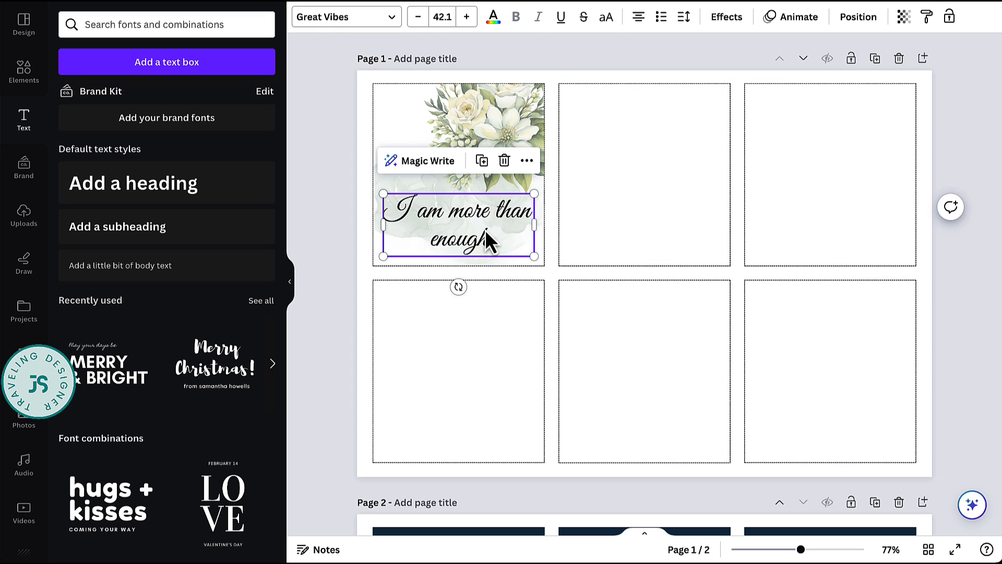
pyautogui.click(588, 262)
pyautogui.click(347, 284)
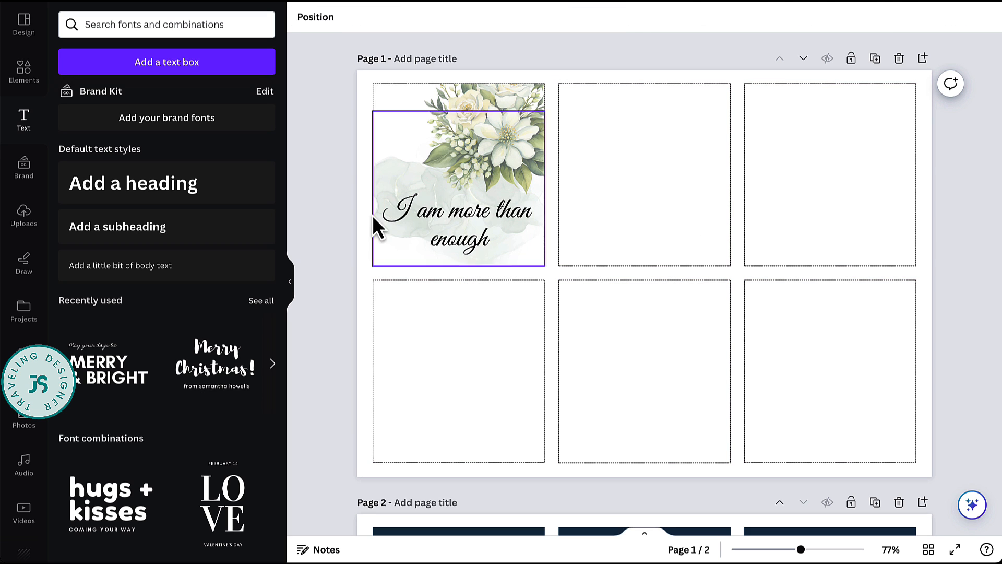
# - Add another uploaded white-flower bouquet, shrink it into the second card's lower-right corner and crop it to the card's right and bottom edges
pyautogui.click(26, 86)
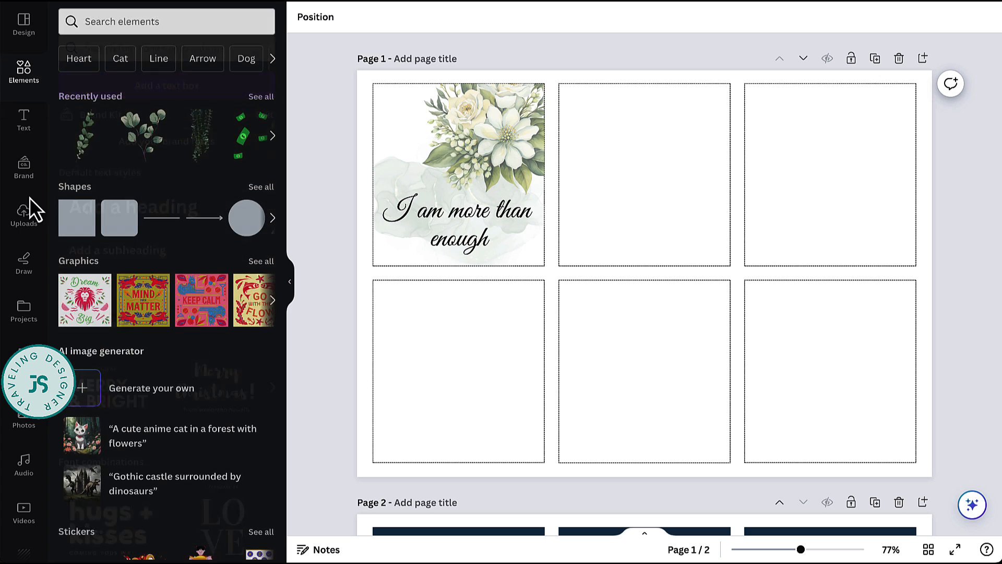
pyautogui.click(24, 215)
pyautogui.click(188, 271)
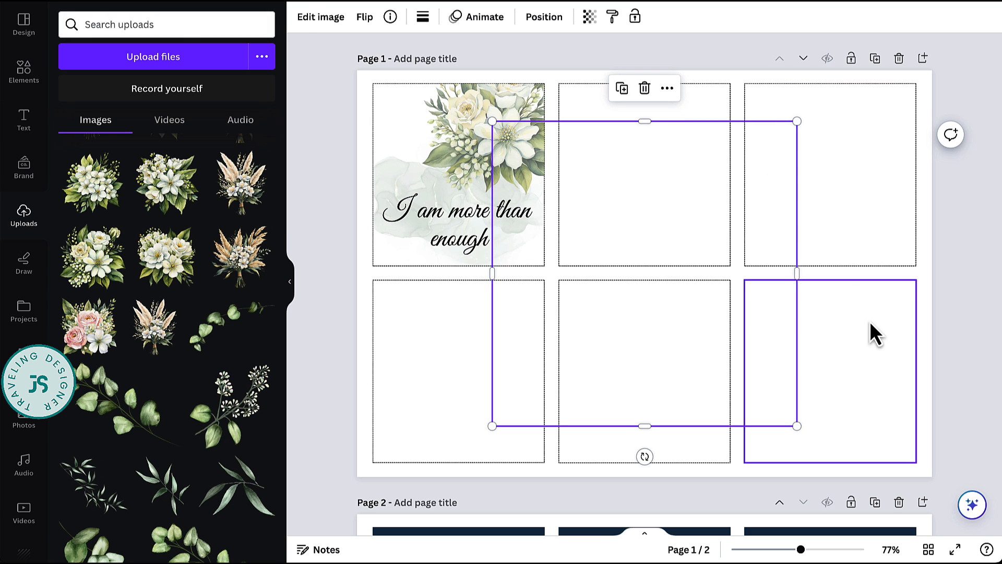
pyautogui.moveTo(797, 426); pyautogui.dragTo(661, 290)
pyautogui.moveTo(594, 195); pyautogui.dragTo(649, 197)
pyautogui.moveTo(759, 226); pyautogui.dragTo(731, 225)
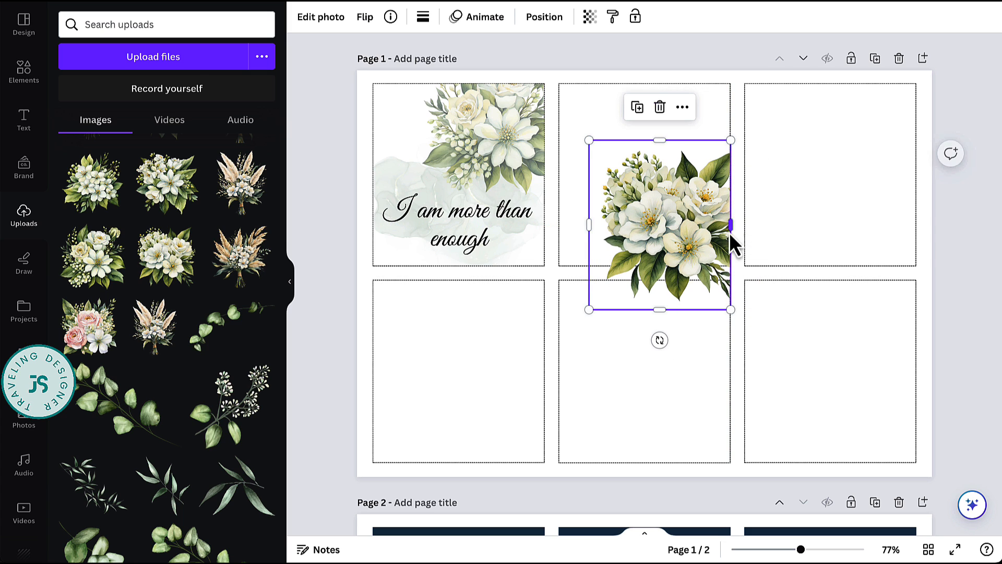
pyautogui.moveTo(665, 308); pyautogui.dragTo(660, 266)
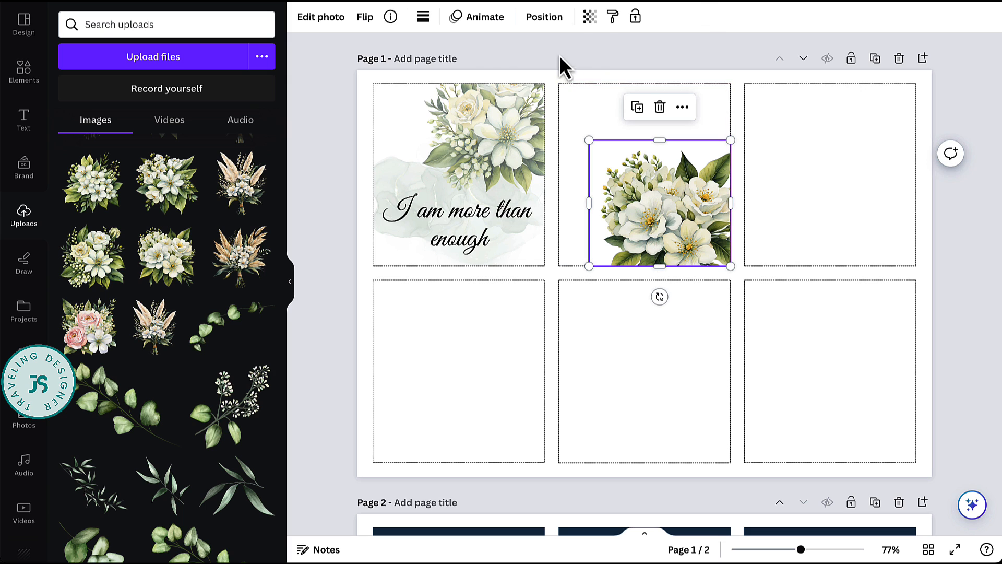
# - Fade the second card's bouquet to roughly half transparency
pyautogui.click(589, 20)
pyautogui.moveTo(589, 70); pyautogui.dragTo(532, 78)
pyautogui.click(812, 180)
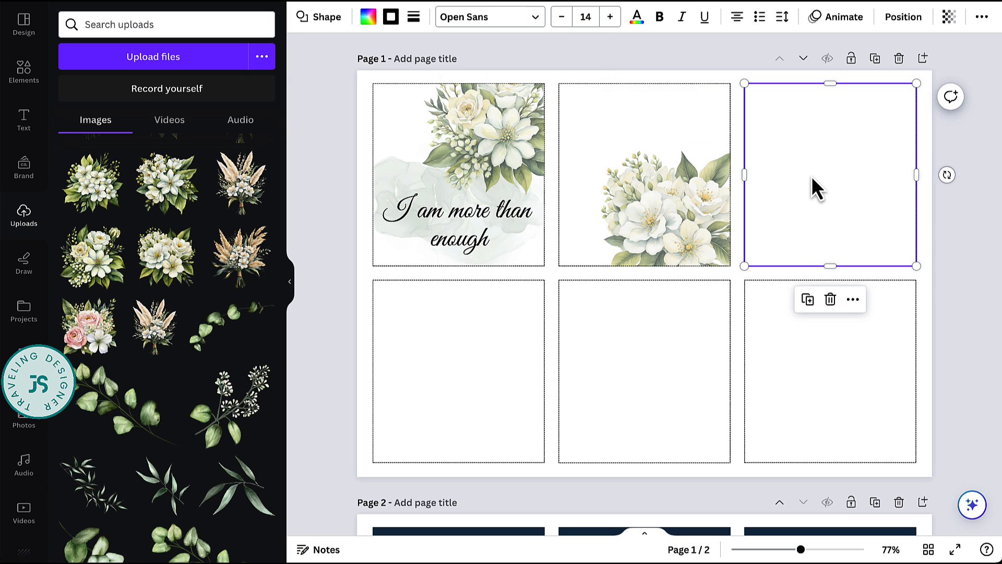
# - Duplicate the first card's watercolor splash onto the upper part of the second card and crop it to the card's top edge
pyautogui.click(386, 166)
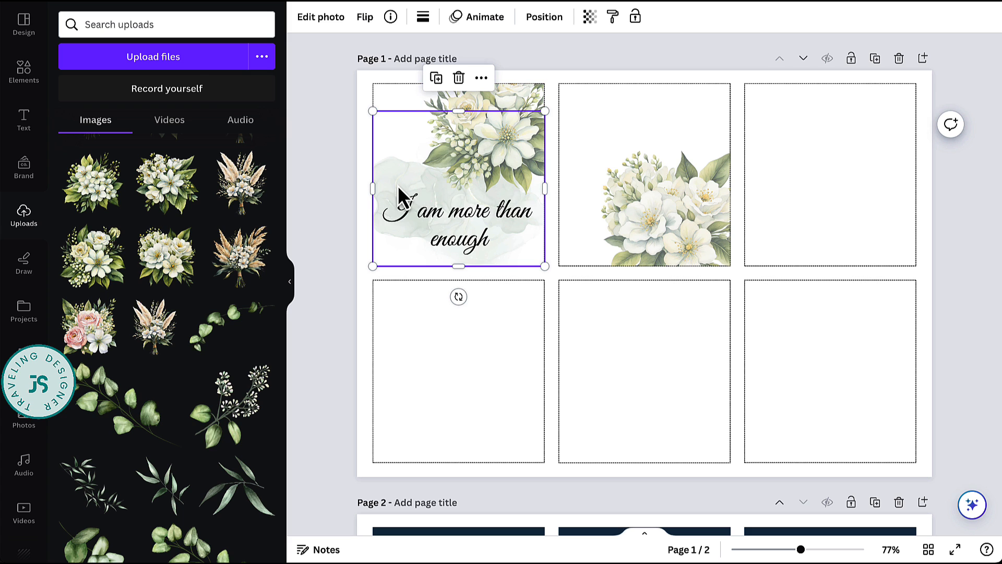
pyautogui.moveTo(390, 183); pyautogui.dragTo(572, 119)
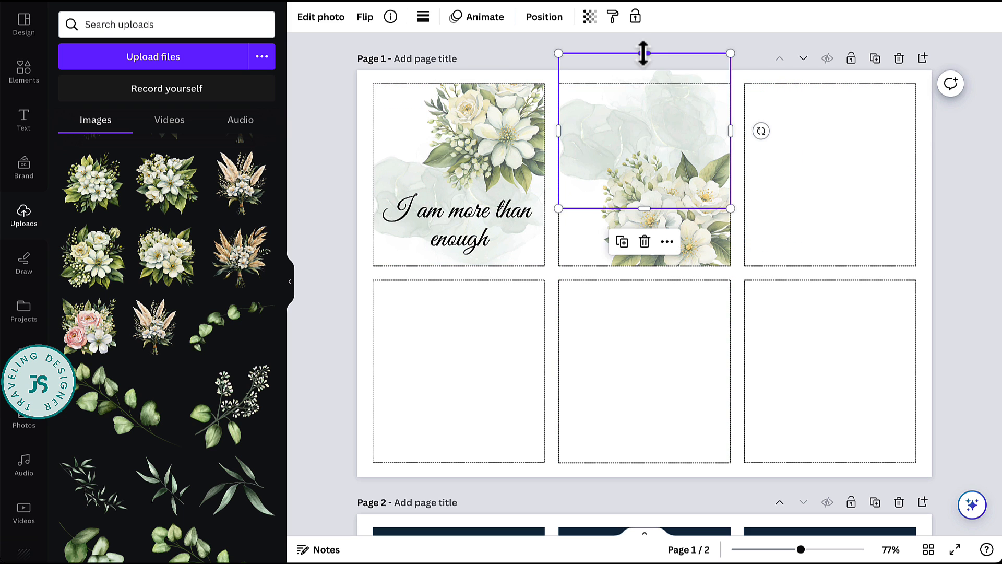
pyautogui.moveTo(643, 53); pyautogui.dragTo(644, 83)
pyautogui.click(812, 278)
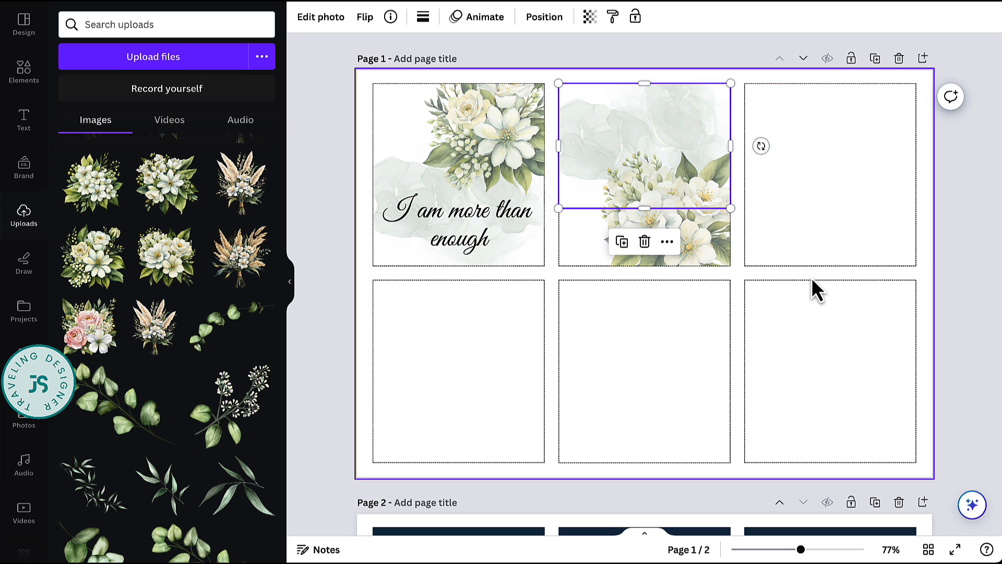
# - Duplicate the first card's affirmation onto the second card's upper part and change its wording to "I choose to be happy today!"
pyautogui.click(488, 240)
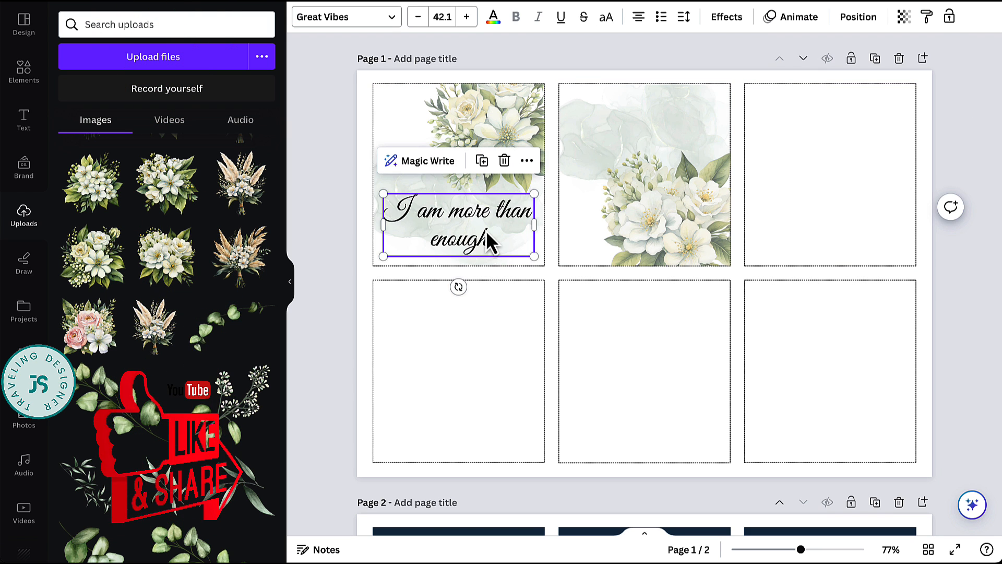
pyautogui.moveTo(440, 243); pyautogui.dragTo(630, 149)
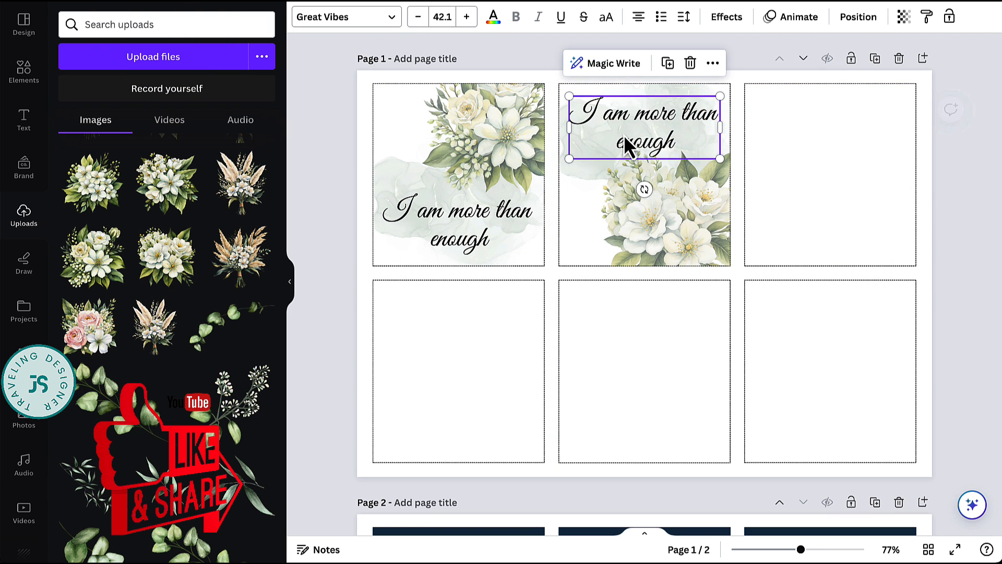
pyautogui.doubleClick(664, 119)
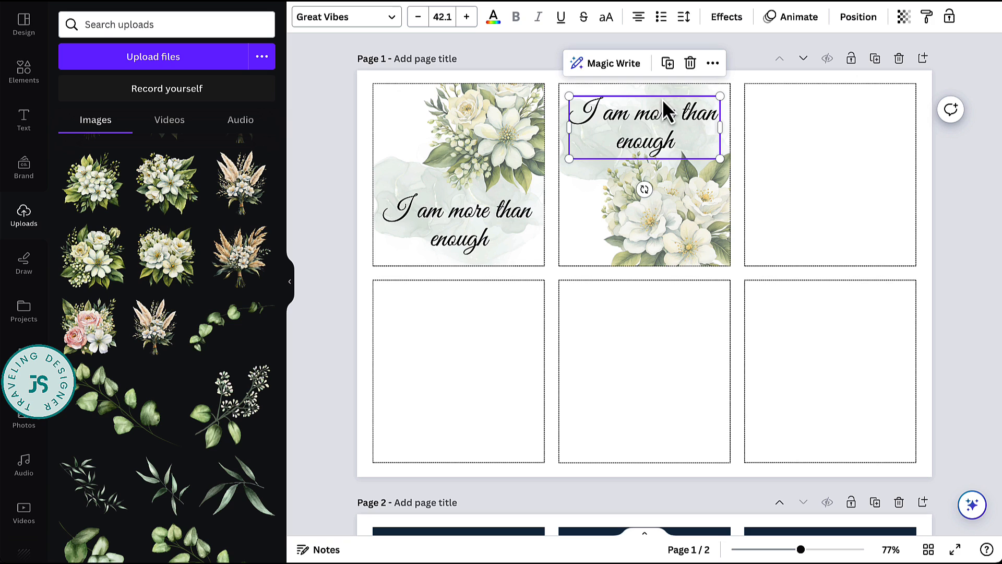
pyautogui.doubleClick(652, 115)
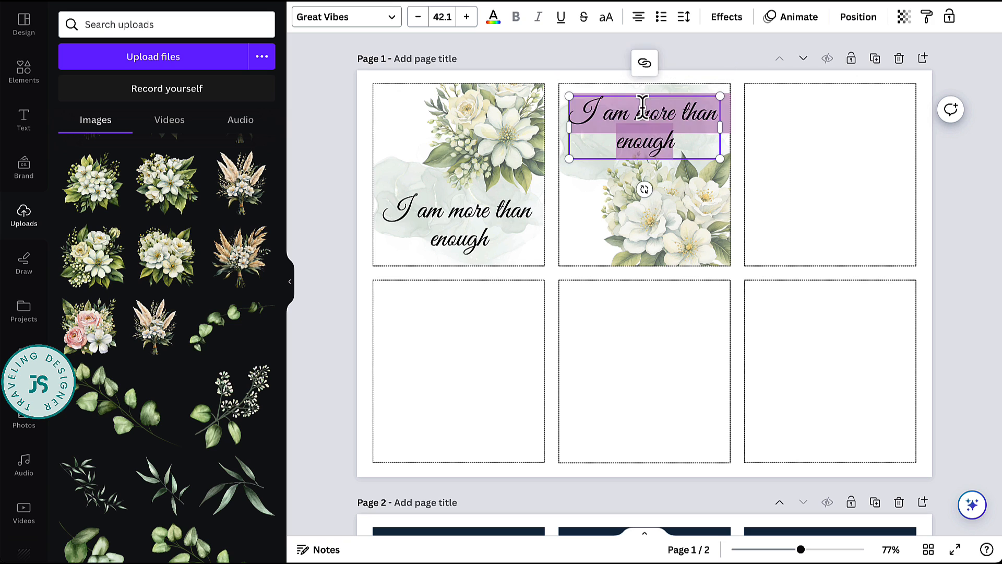
pyautogui.press('Escape')
pyautogui.moveTo(601, 116); pyautogui.dragTo(706, 156)
pyautogui.write('choose t')
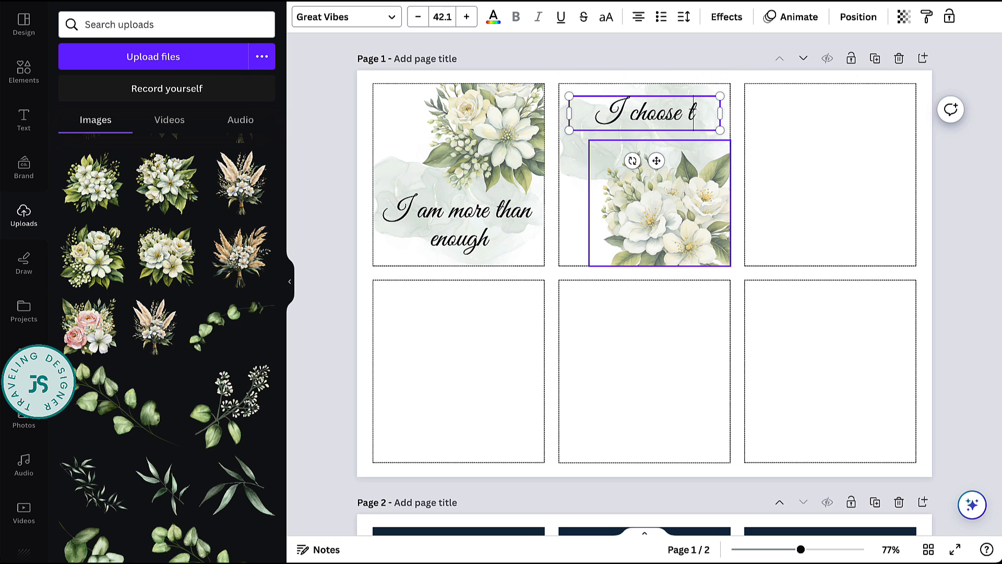
pyautogui.write('o be hap')
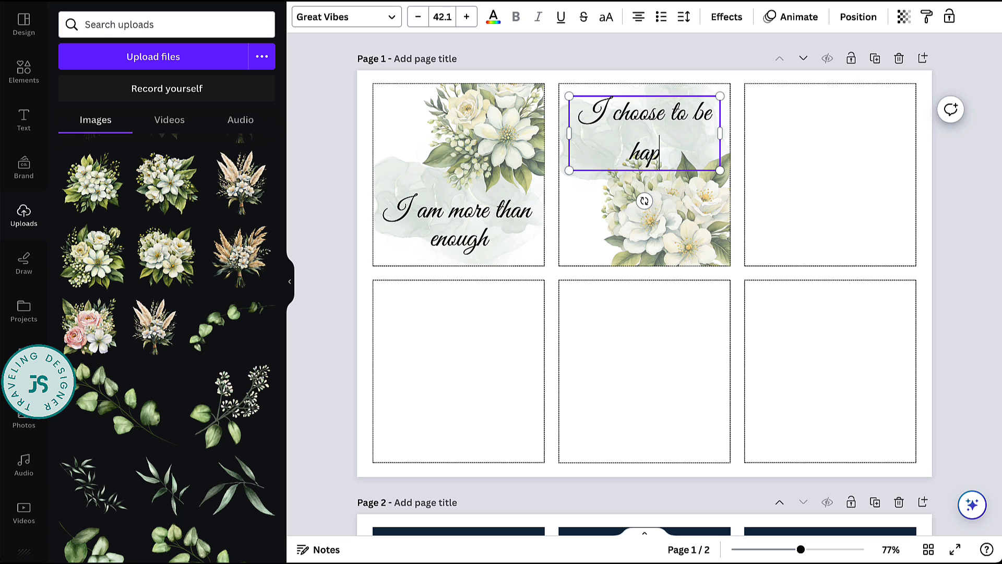
pyautogui.write('py today!')
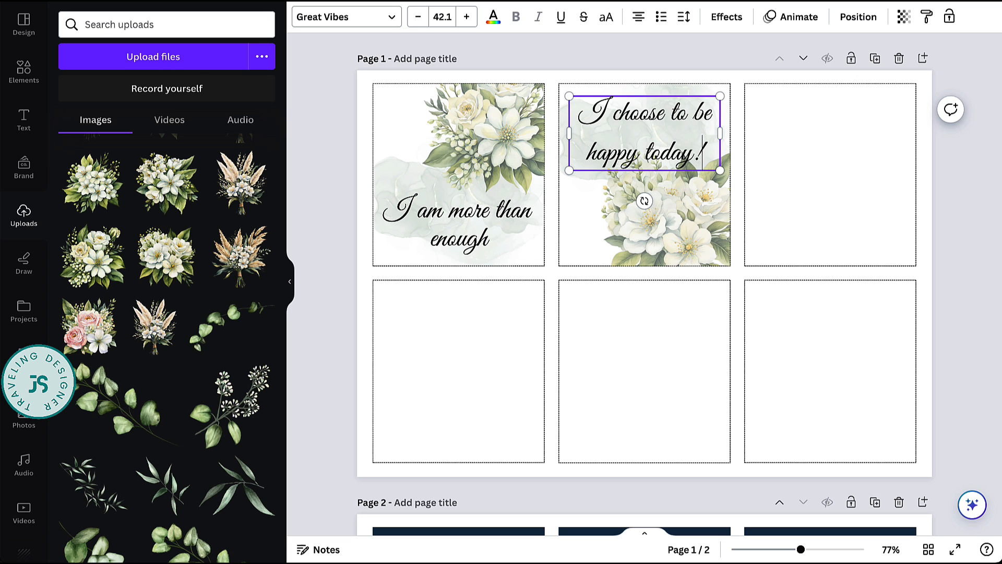
# - Tighten the second card's affirmation to 0.63 line spacing and center the text over the watercolor splash
pyautogui.click(771, 162)
pyautogui.tripleClick(668, 162)
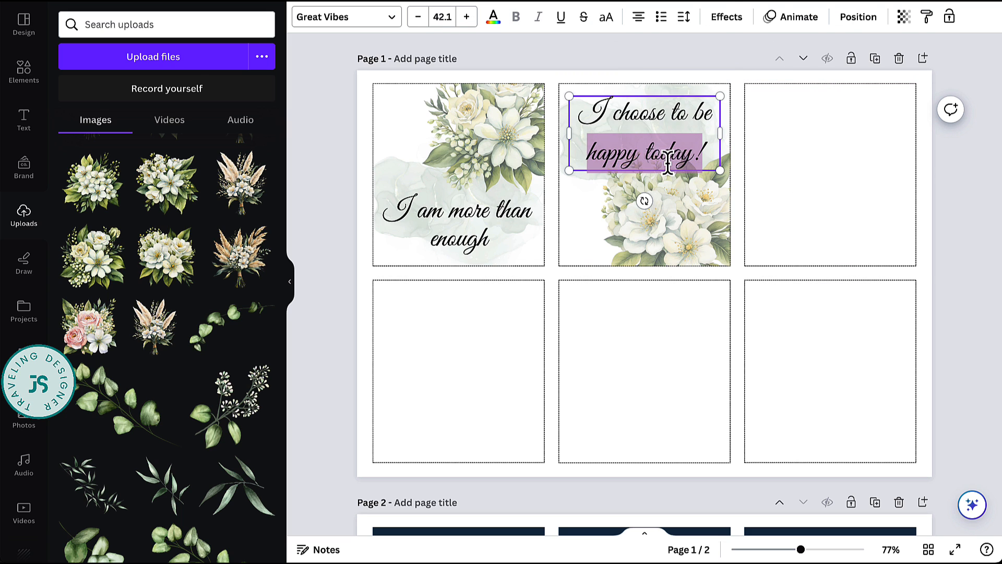
pyautogui.click(684, 16)
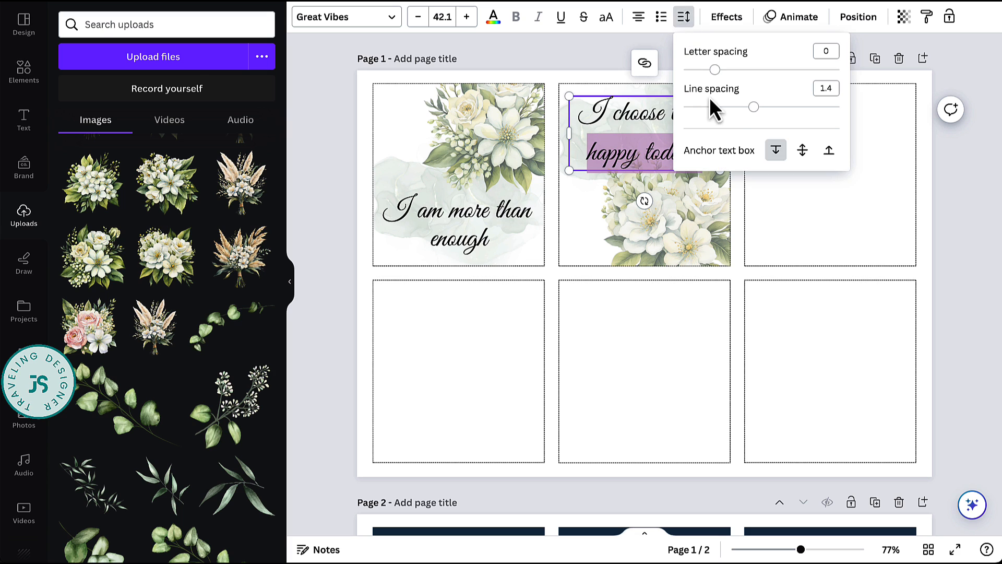
pyautogui.moveTo(753, 106); pyautogui.dragTo(694, 107)
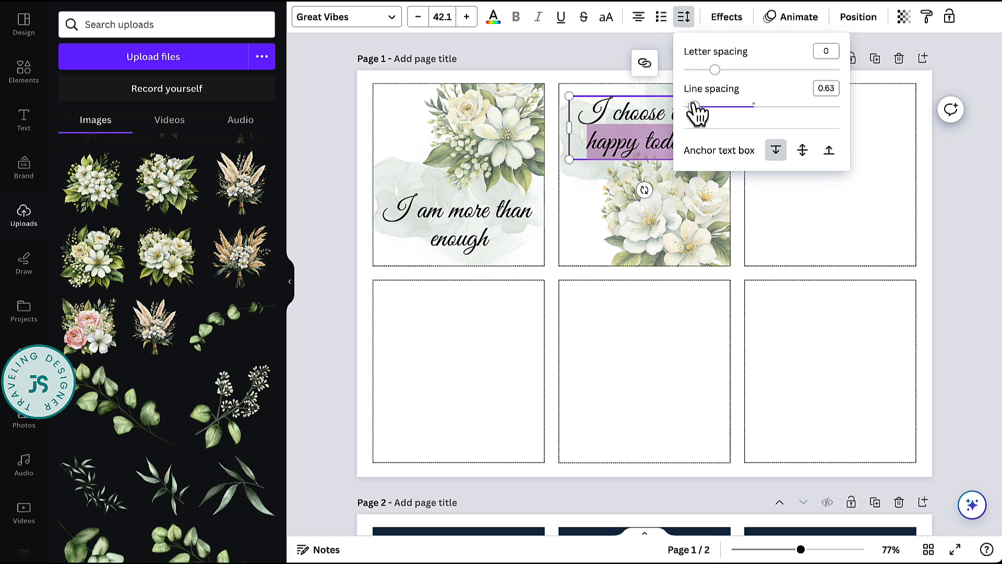
pyautogui.click(787, 252)
pyautogui.click(677, 122)
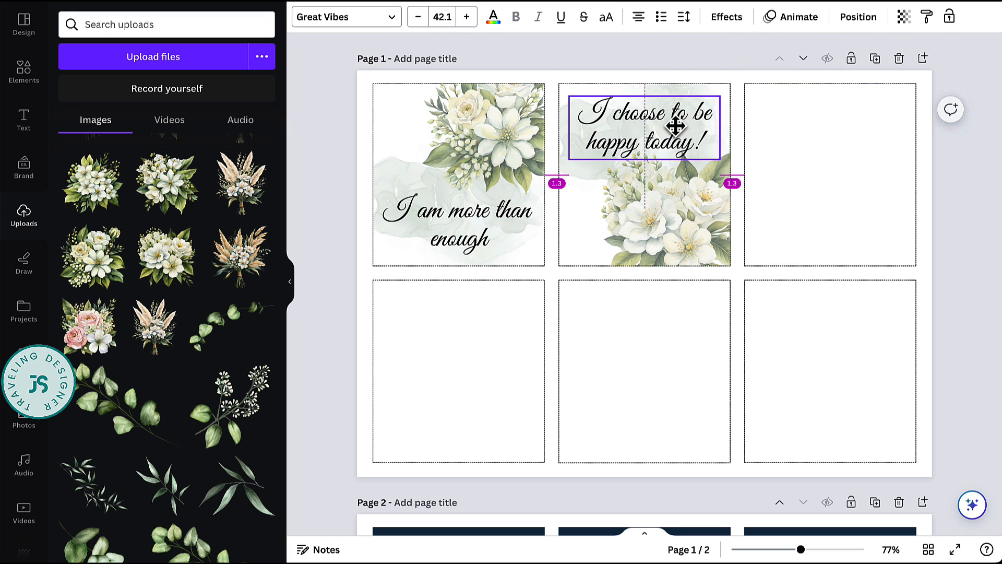
pyautogui.moveTo(677, 124); pyautogui.dragTo(678, 125)
pyautogui.click(813, 265)
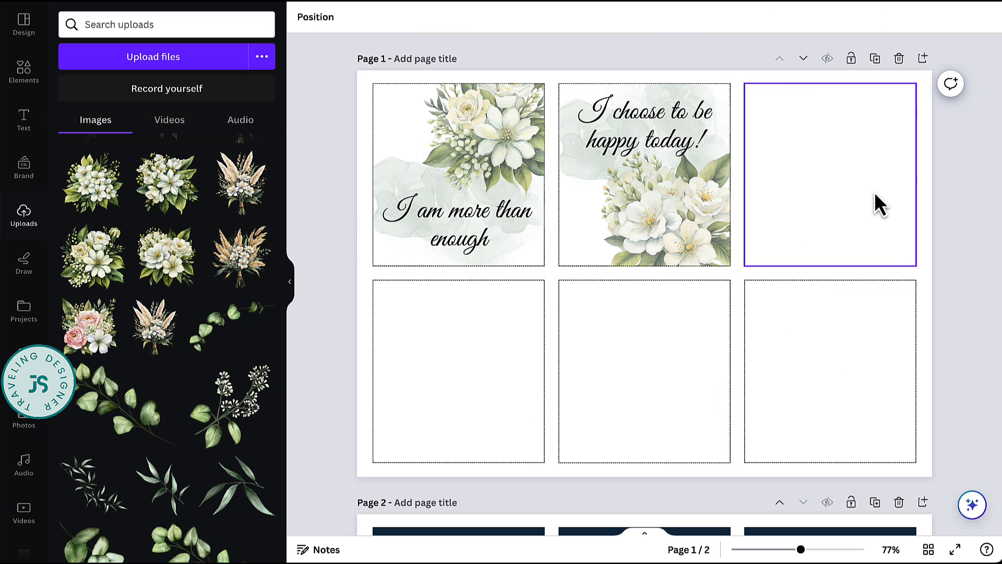
# - Place a faded white-flower bouquet in the lower row's first card and overlay the affirmation "I am proud of myself"
pyautogui.click(167, 183)
pyautogui.moveTo(645, 274); pyautogui.dragTo(487, 376)
pyautogui.write('I am proud of myself')
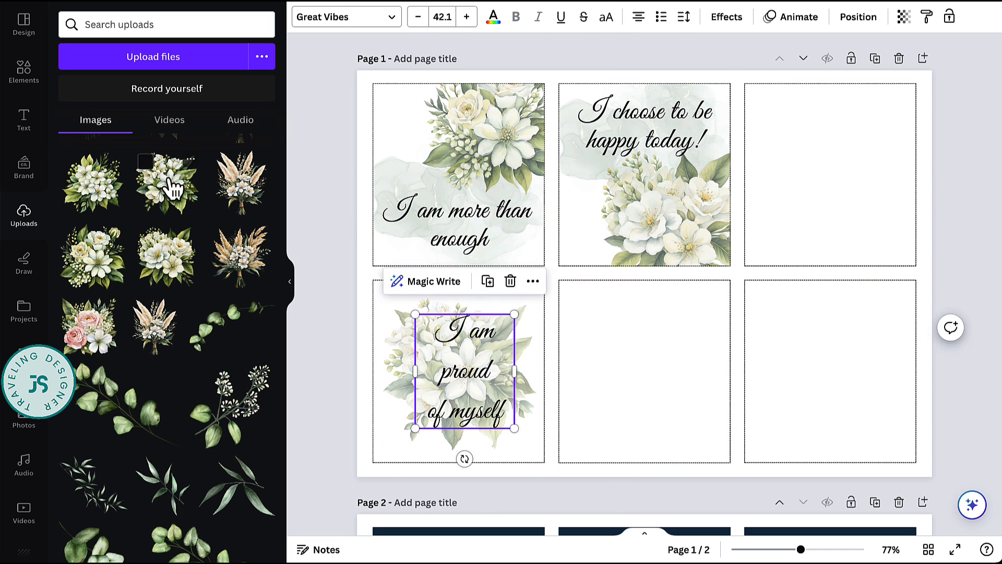
# - Fill the lower row's middle card with a white-flower bouquet and the affirmation "I can do hard things" with tightened line spacing
pyautogui.click(172, 188)
pyautogui.moveTo(544, 406); pyautogui.dragTo(556, 408)
pyautogui.doubleClick(613, 305)
pyautogui.write('I can do hard things')
pyautogui.tripleClick(645, 345)
pyautogui.click(686, 17)
# - Add a faded white-flower bouquet to the lower-right corner of the sixth card and the affirmation "I have limitless potential"
pyautogui.click(91, 183)
pyautogui.moveTo(709, 231); pyautogui.dragTo(734, 256)
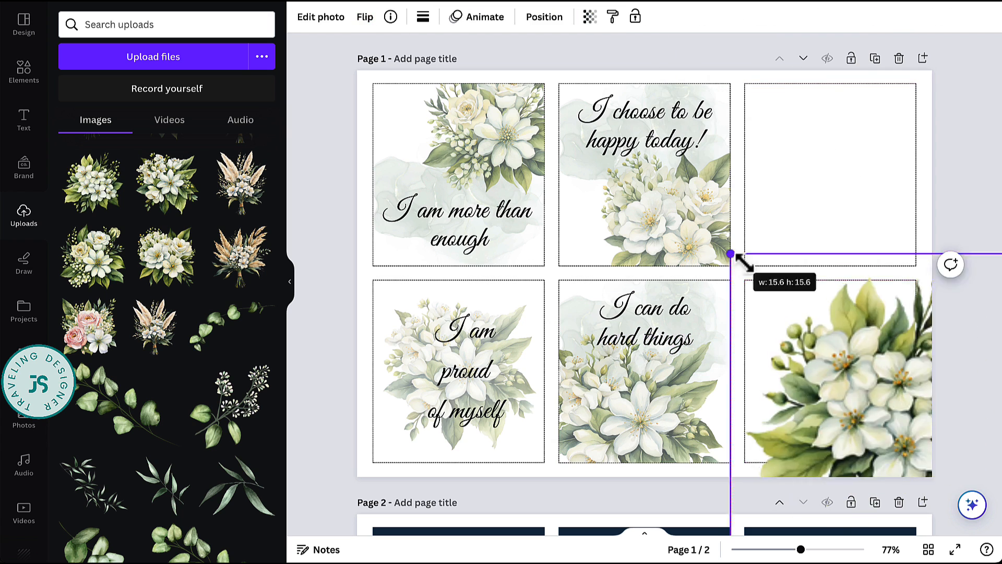
pyautogui.click(590, 16)
pyautogui.moveTo(590, 70); pyautogui.dragTo(535, 70)
pyautogui.doubleClick(830, 304)
pyautogui.write('I have limitless potential')
# - Add the bouquet of cream roses and white flowers to the third card, enlarge it and fade its transparency
pyautogui.click(81, 285)
pyautogui.moveTo(644, 273); pyautogui.dragTo(777, 112)
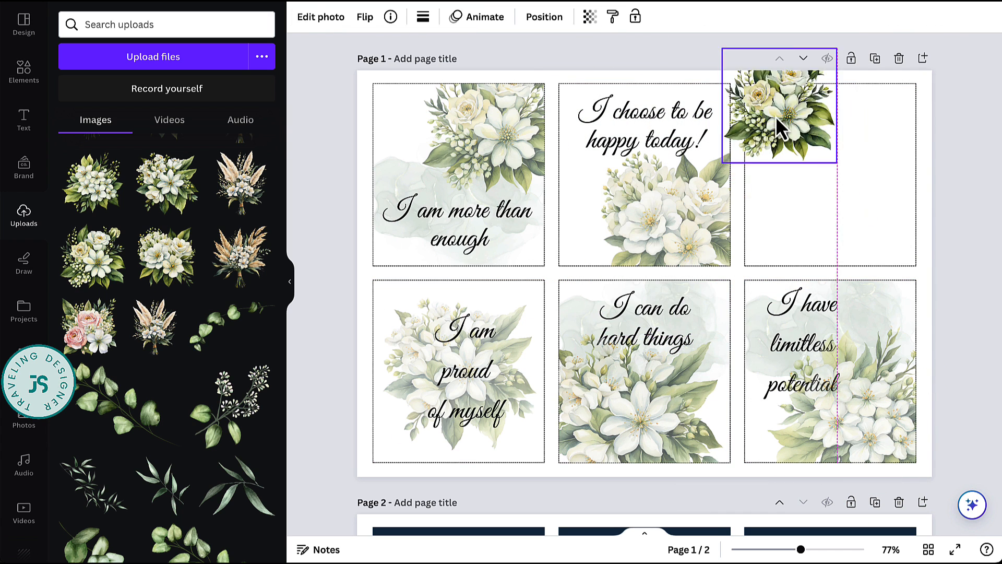
pyautogui.moveTo(837, 163); pyautogui.dragTo(891, 214)
pyautogui.click(589, 17)
pyautogui.moveTo(590, 69); pyautogui.dragTo(538, 70)
# - Add the affirmation "I am doing my best" to the third card
pyautogui.rightClick(774, 97)
pyautogui.moveTo(816, 258)
pyautogui.click(671, 311)
pyautogui.write('I am doing my best')
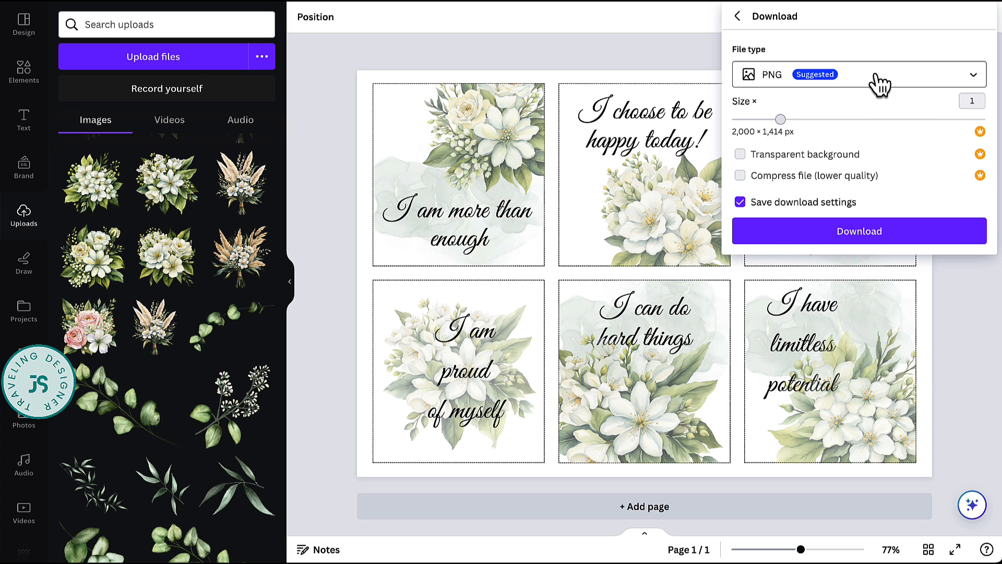
# - Set the download file type to PDF Print with Flatten PDF enabled, and open the color profile choices
pyautogui.click(880, 84)
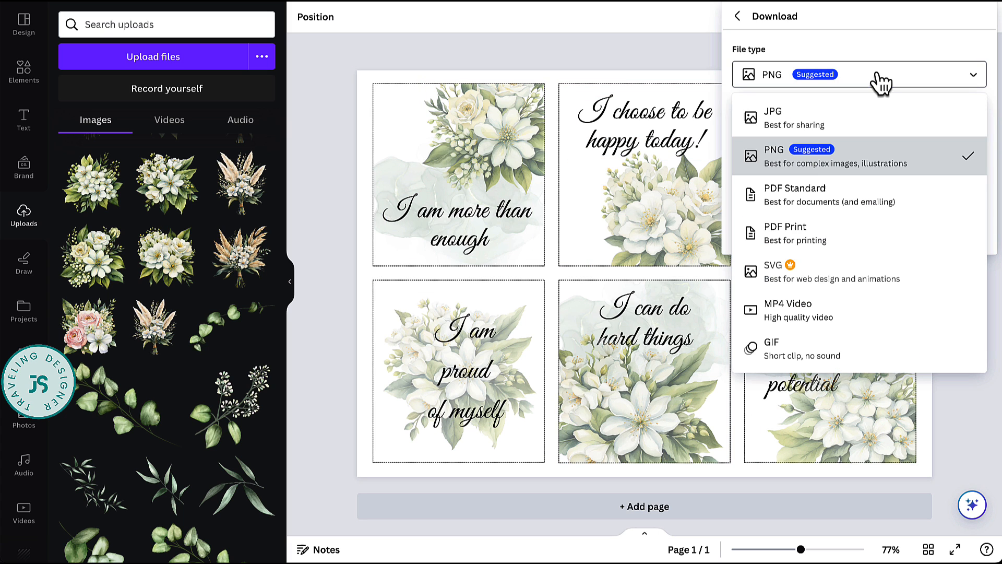
pyautogui.click(862, 248)
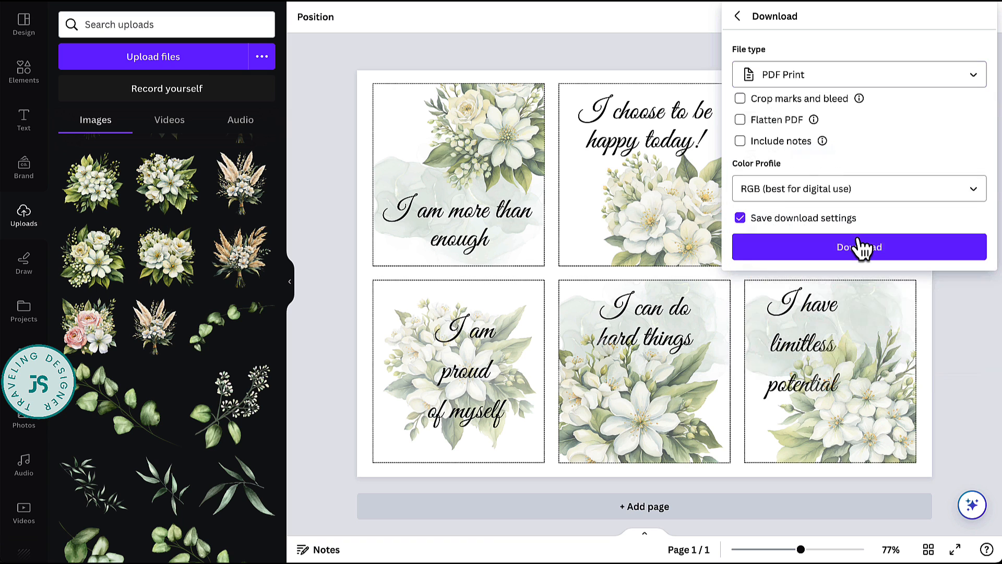
pyautogui.click(741, 122)
pyautogui.click(922, 190)
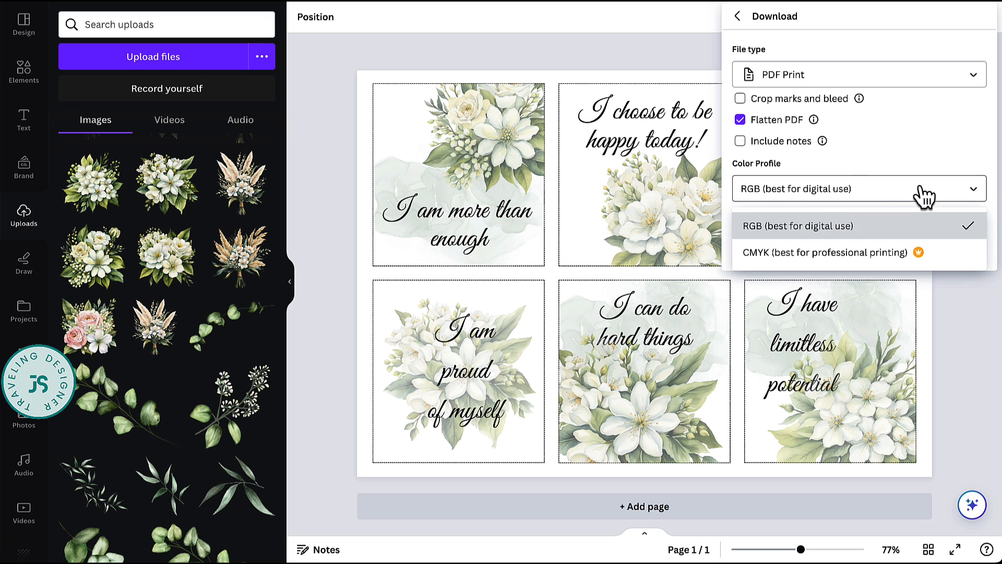